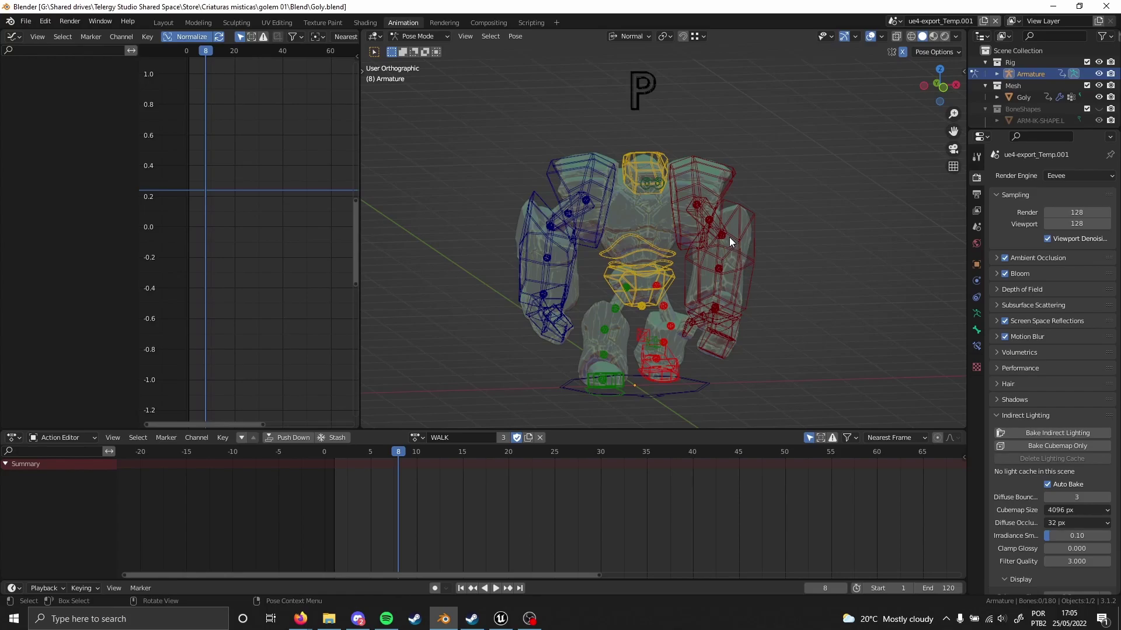
# Select the left shoulder control bone on the golem rig.
pyautogui.click(727, 182)
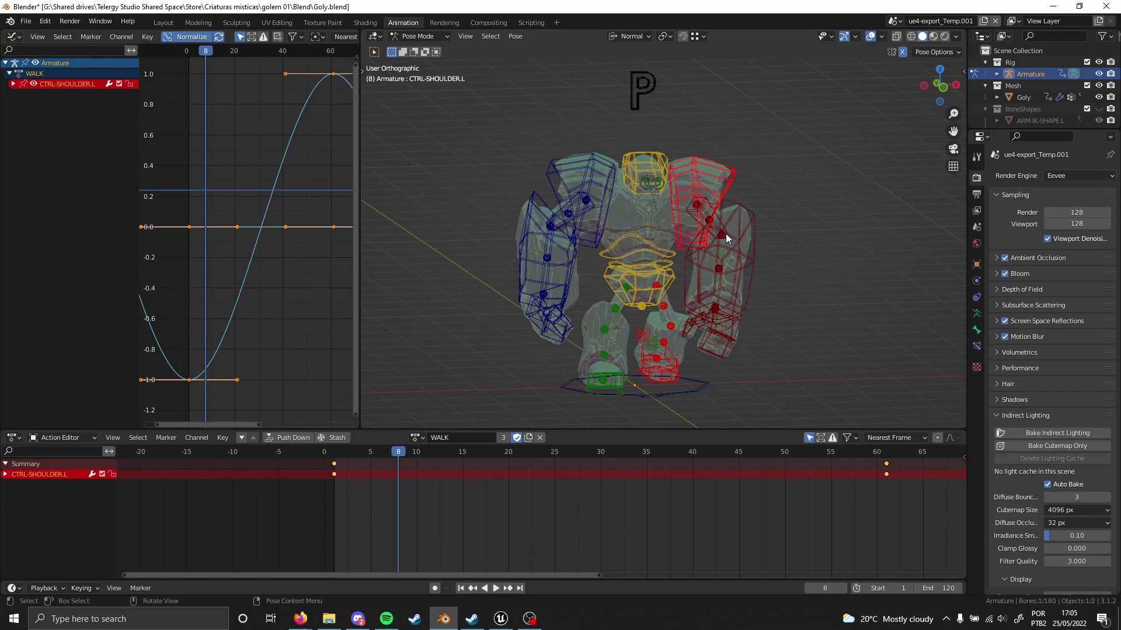
pyautogui.moveTo(707, 207)
pyautogui.mouseDown(button='middle')
pyautogui.moveTo(691, 204)
pyautogui.moveTo(712, 210)
pyautogui.mouseUp(button='middle')
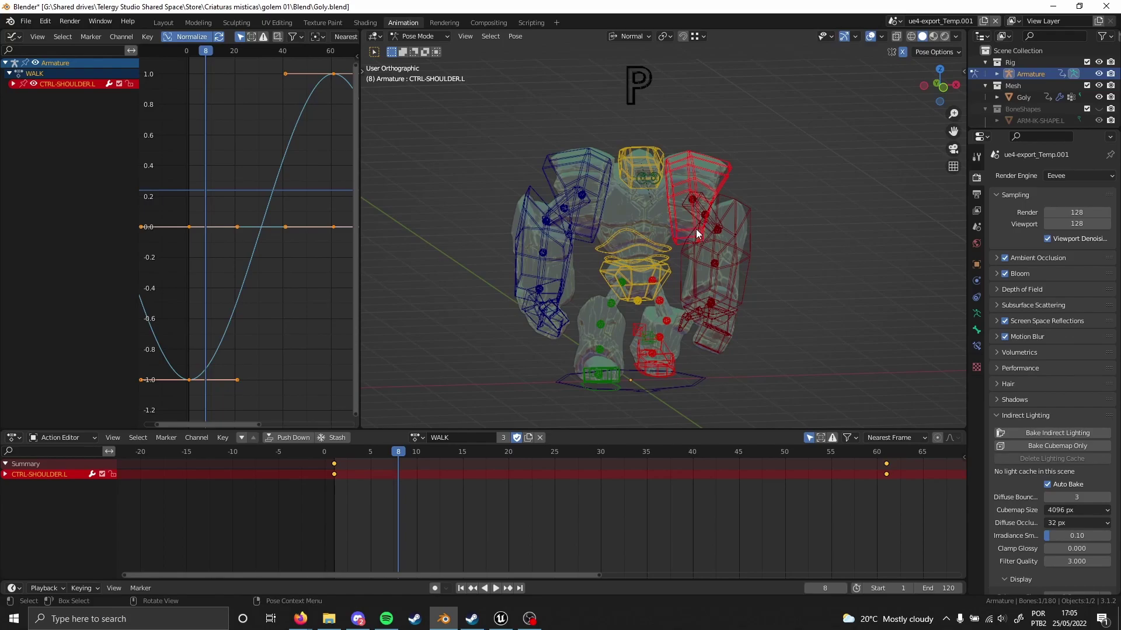
# Switch to Firefox and download blender-for-unrealengine.zip from the v0.3.0 release of the Blender-For-UnrealEngine-Addons GitHub repository.
pyautogui.hotkey('alt', 'Tab')
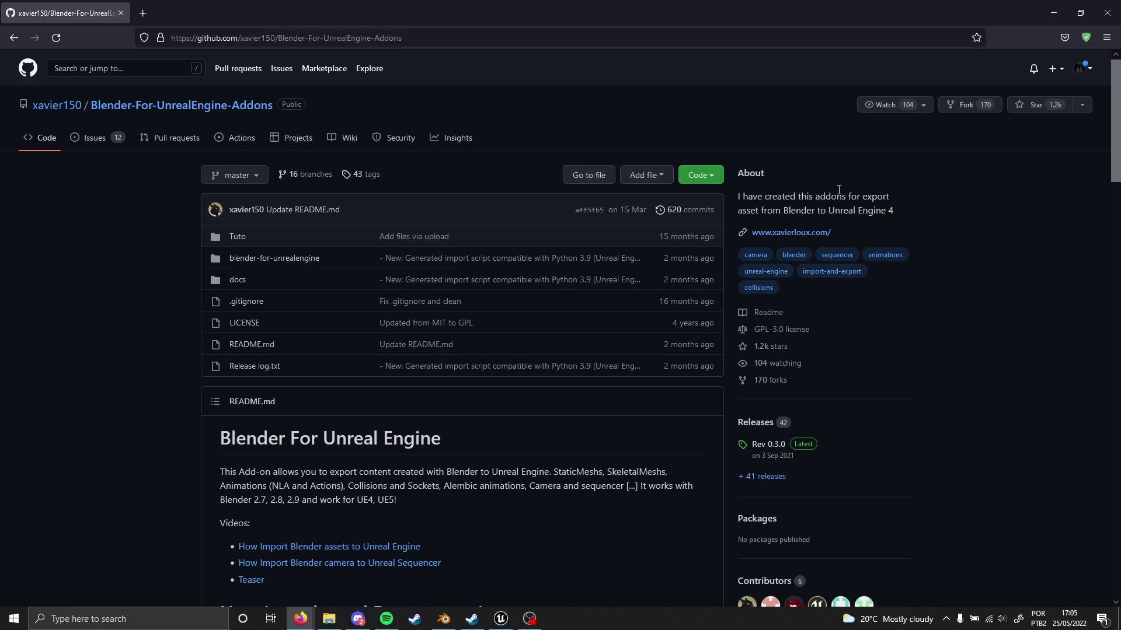
pyautogui.scroll(-5, 832, 188)
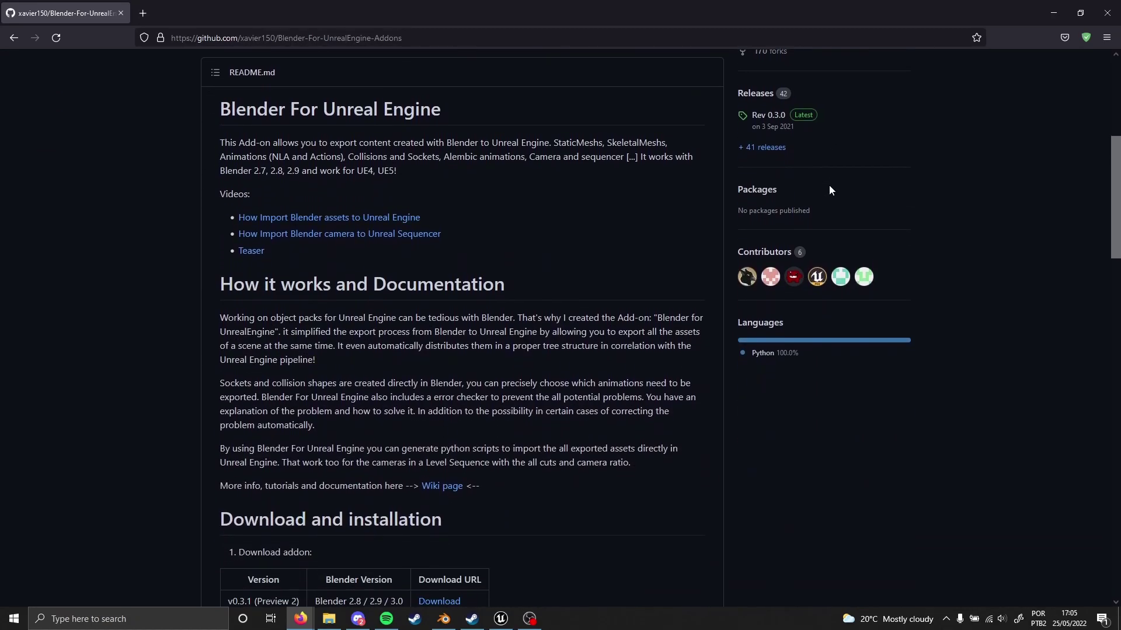
pyautogui.scroll(-4, 829, 185)
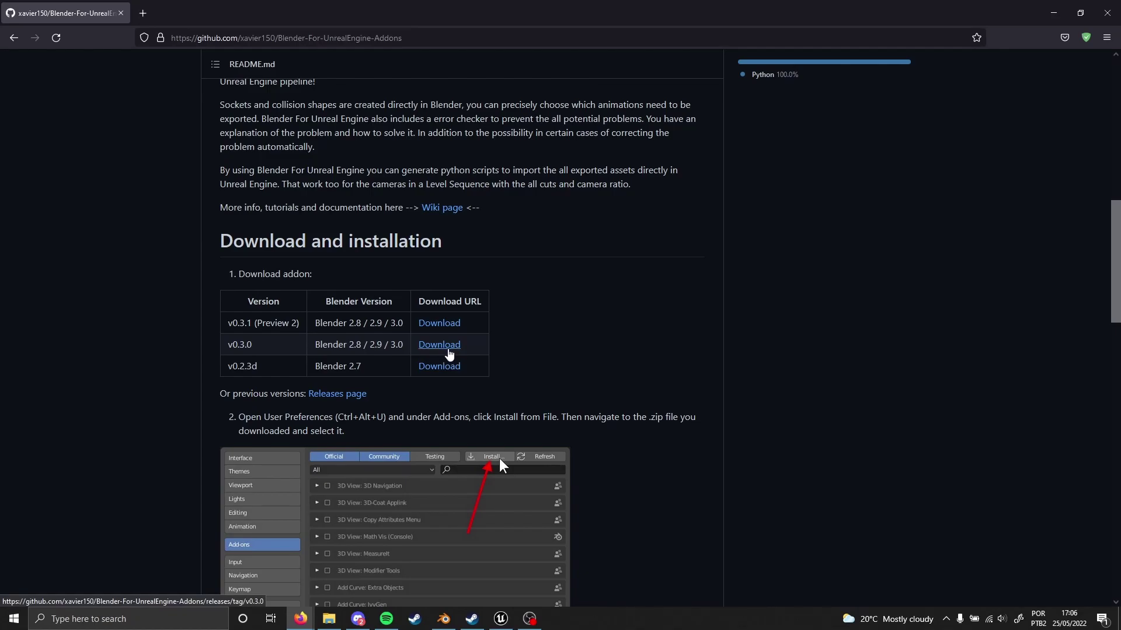
pyautogui.click(450, 350)
pyautogui.press('alt')
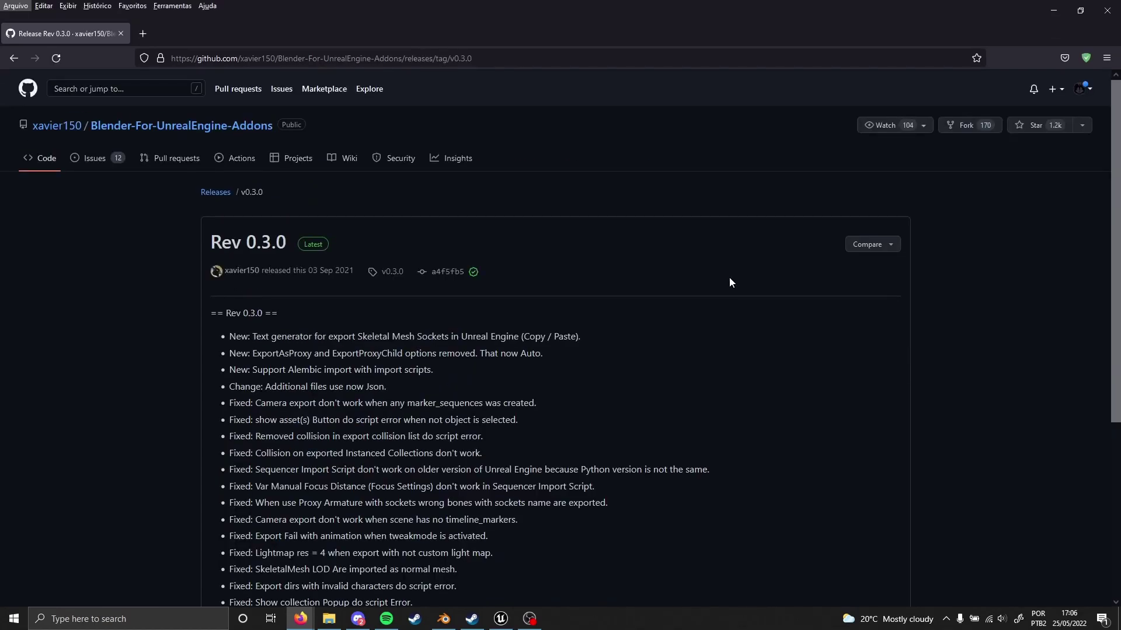
pyautogui.scroll(-5, 730, 281)
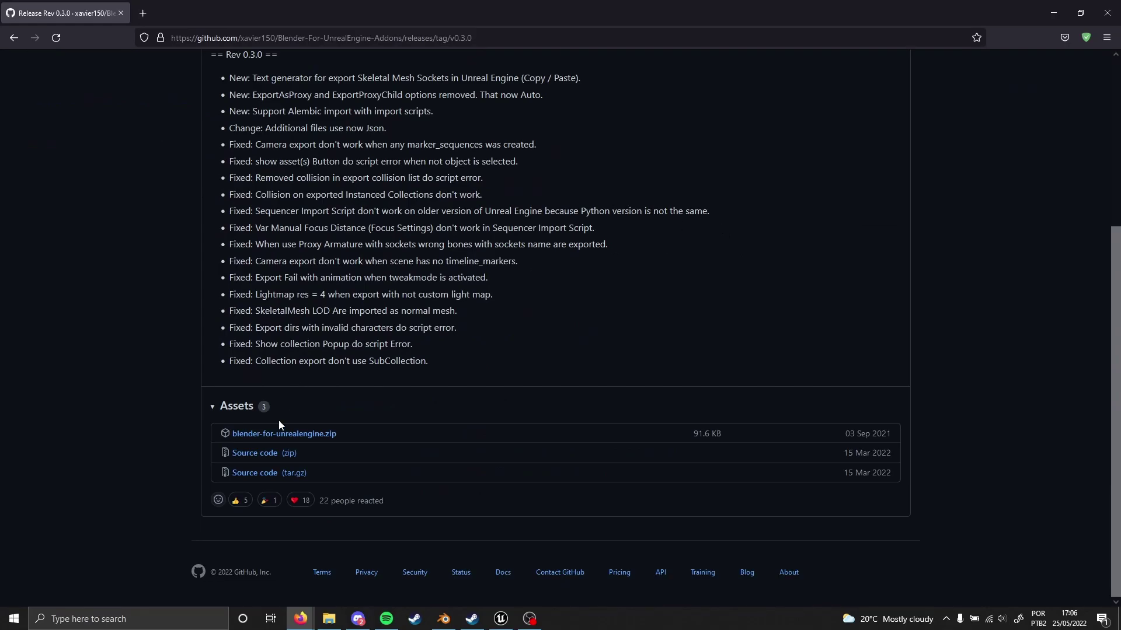
pyautogui.click(322, 440)
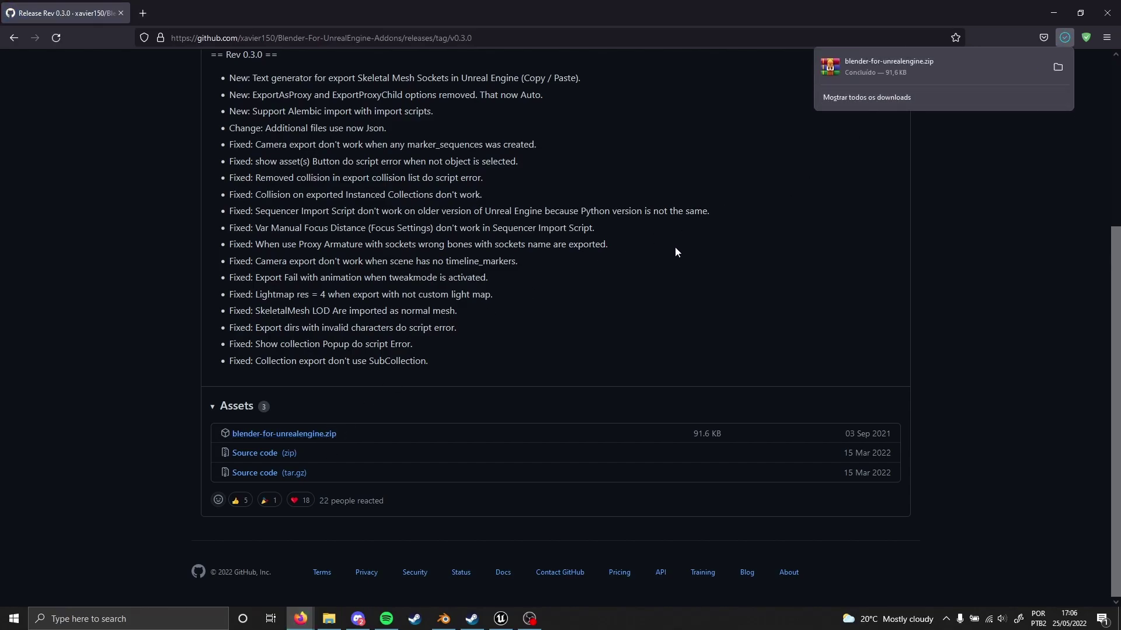
# Switch to Blender and browse to blender-for-unrealengine.zip in Downloads for an add-on install, and close the file browser without installing.
pyautogui.hotkey('alt', 'Tab')
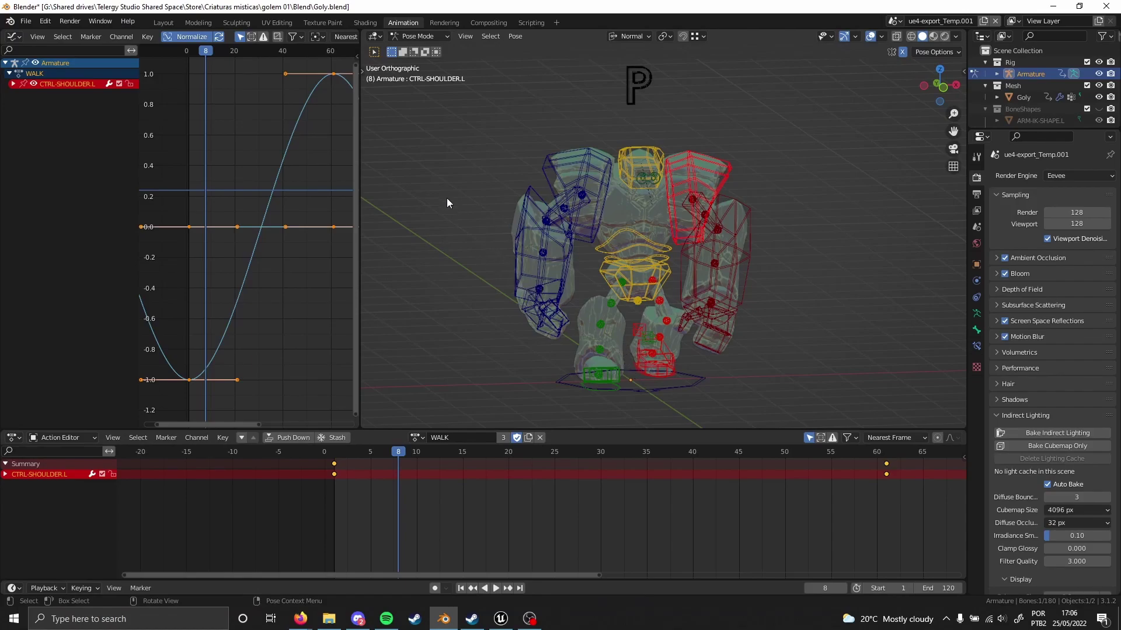
pyautogui.click(45, 21)
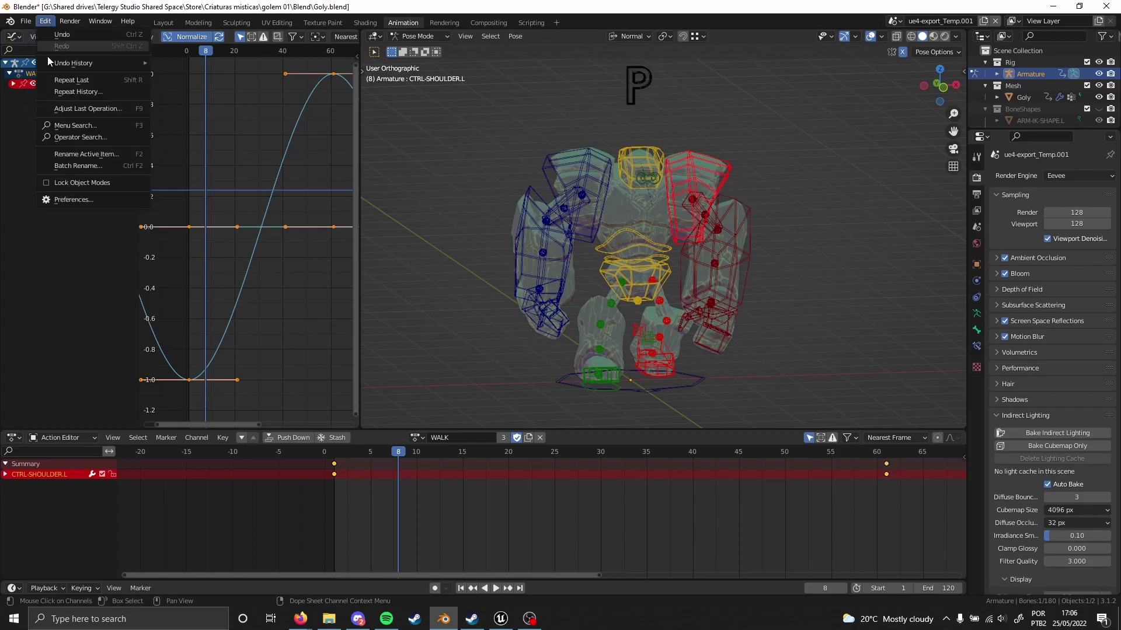
pyautogui.click(88, 201)
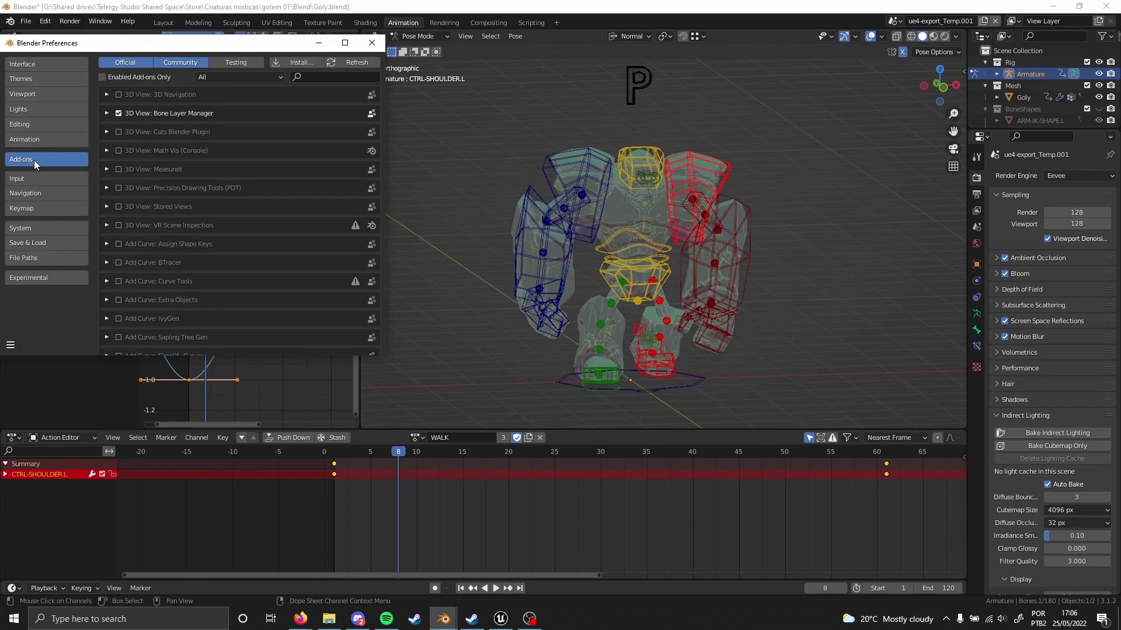
pyautogui.click(296, 61)
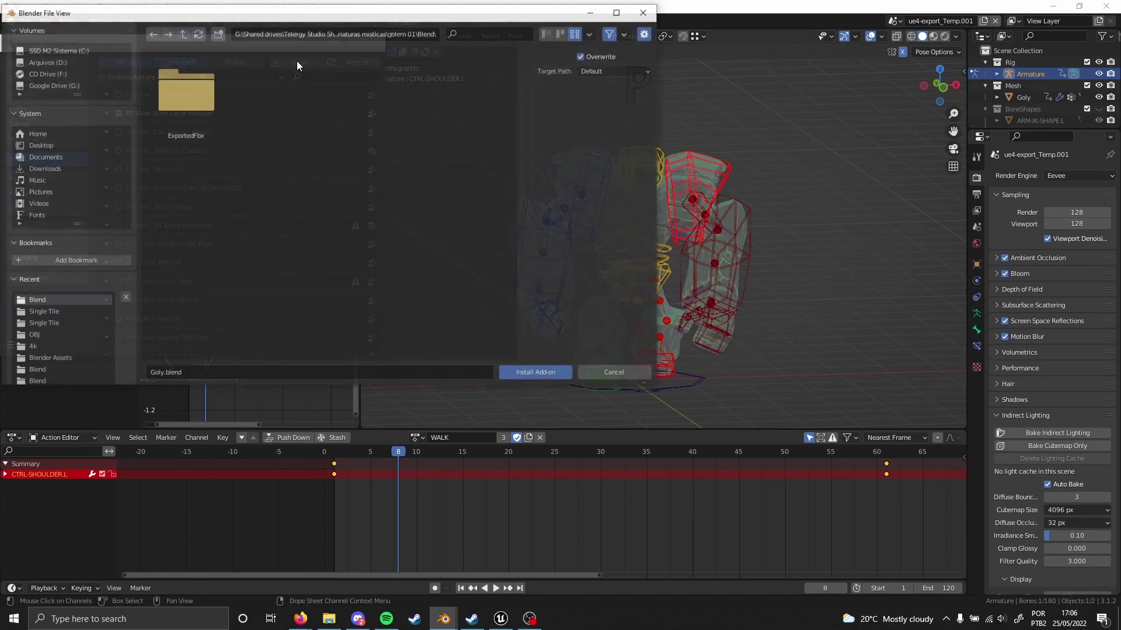
pyautogui.click(52, 168)
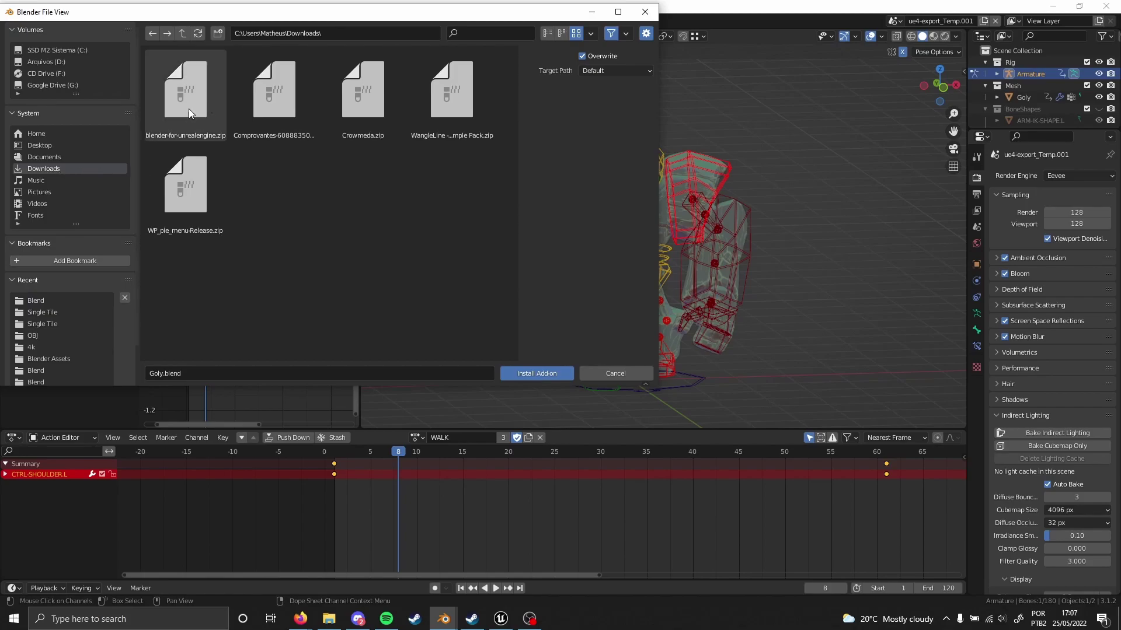
pyautogui.click(645, 12)
# Search the add-ons list for "ur" to check the Blender for UnrealEngine add-on, and close the preferences.
pyautogui.click(337, 77)
pyautogui.write('ur')
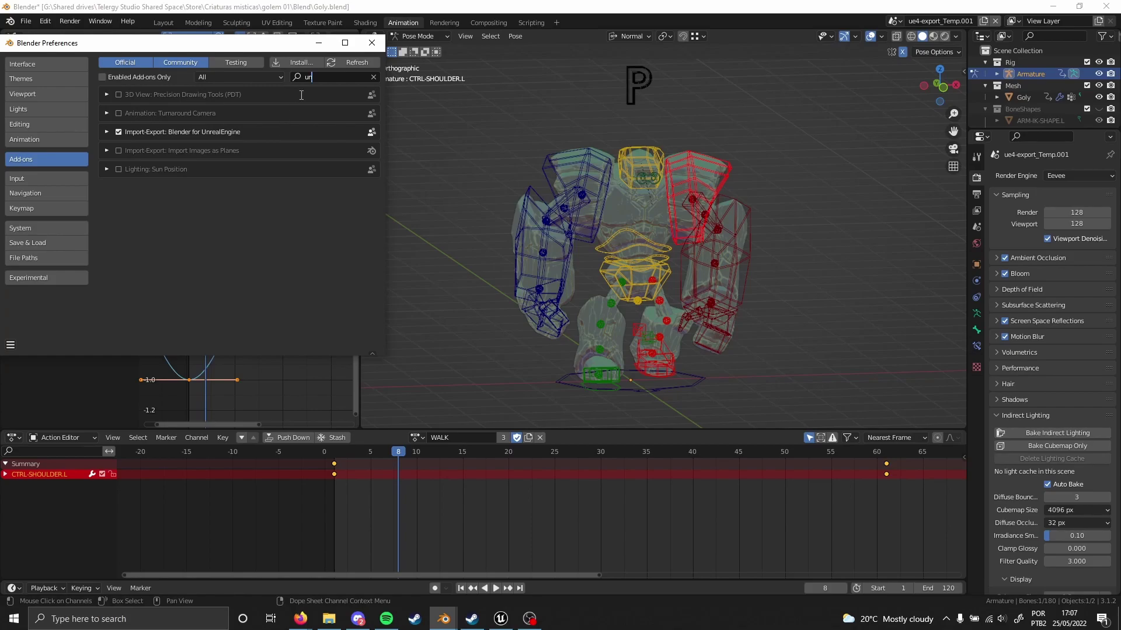
pyautogui.click(370, 46)
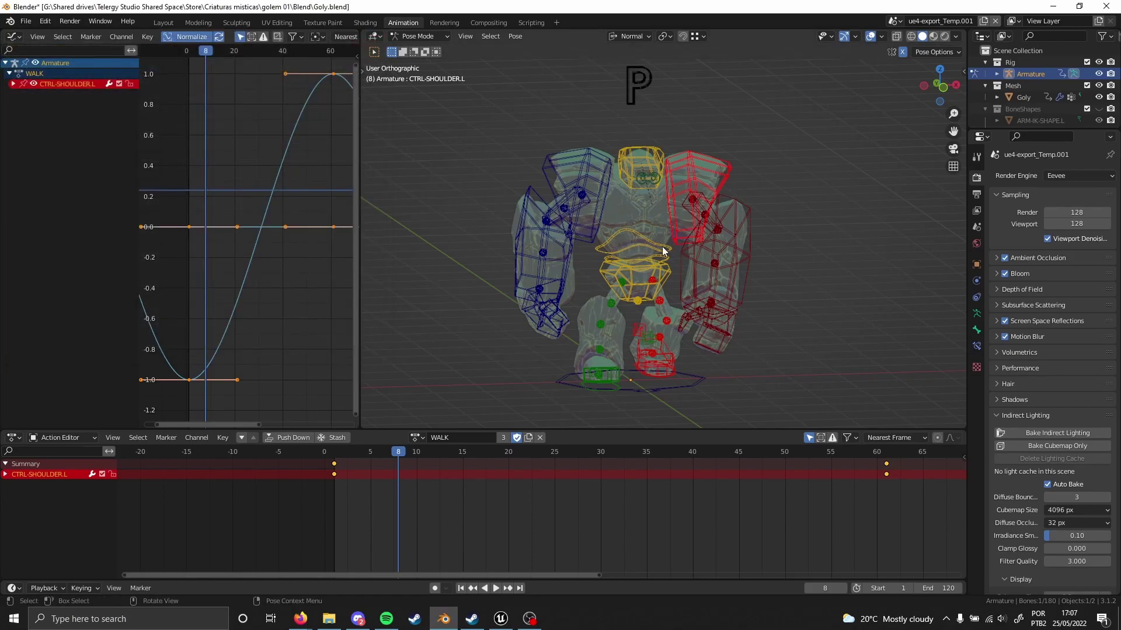
# Show the Blender for Unreal Engine settings beside the rig and set the armature's export type to Export recursive.
pyautogui.press('n')
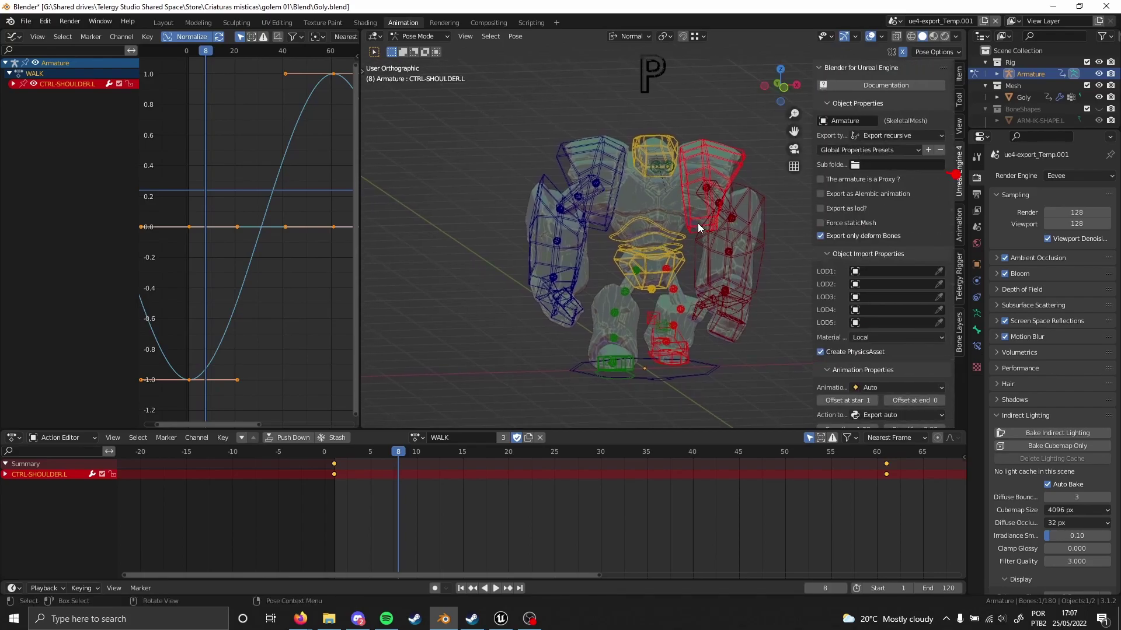
pyautogui.keyDown('shift'); pyautogui.moveTo(677, 241); pyautogui.dragTo(618, 246, button='middle'); pyautogui.keyUp('shift')
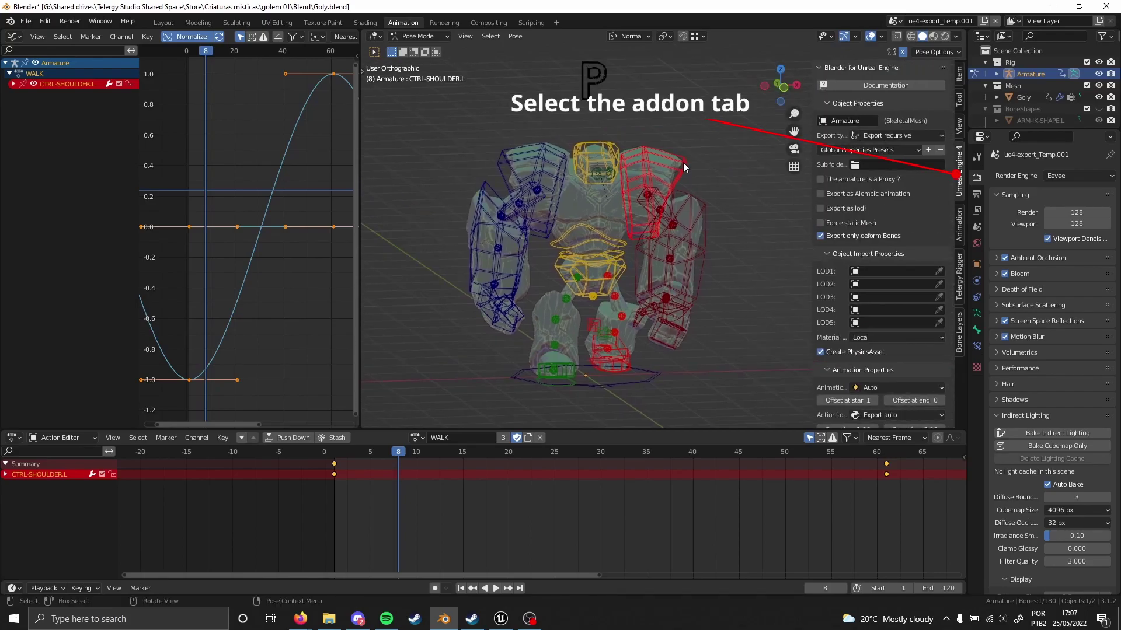
pyautogui.click(888, 133)
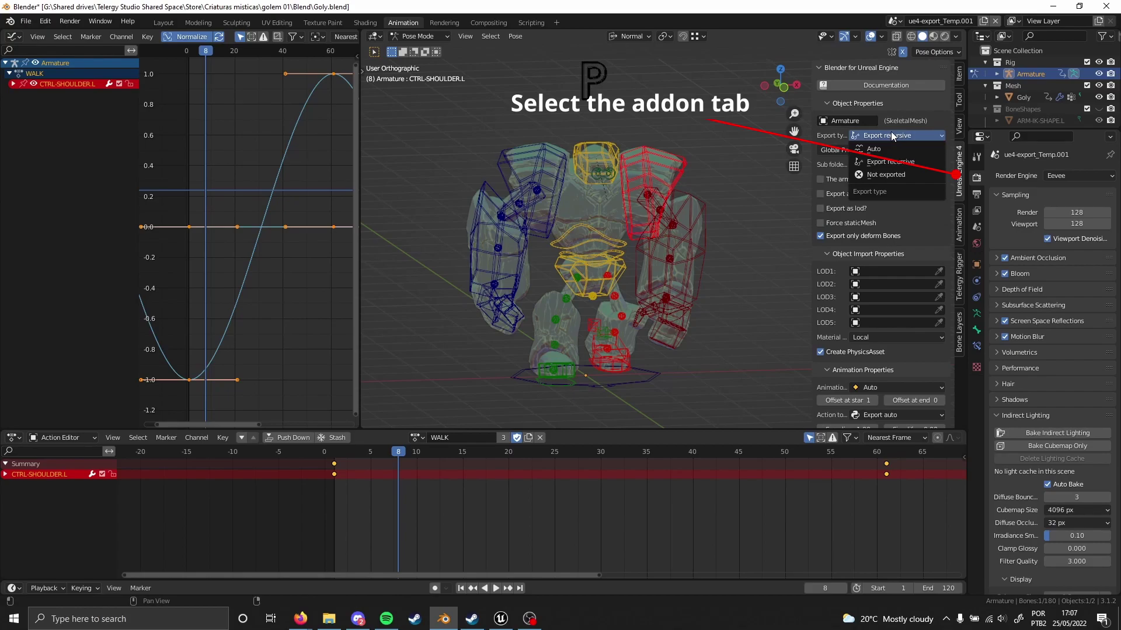
pyautogui.click(877, 148)
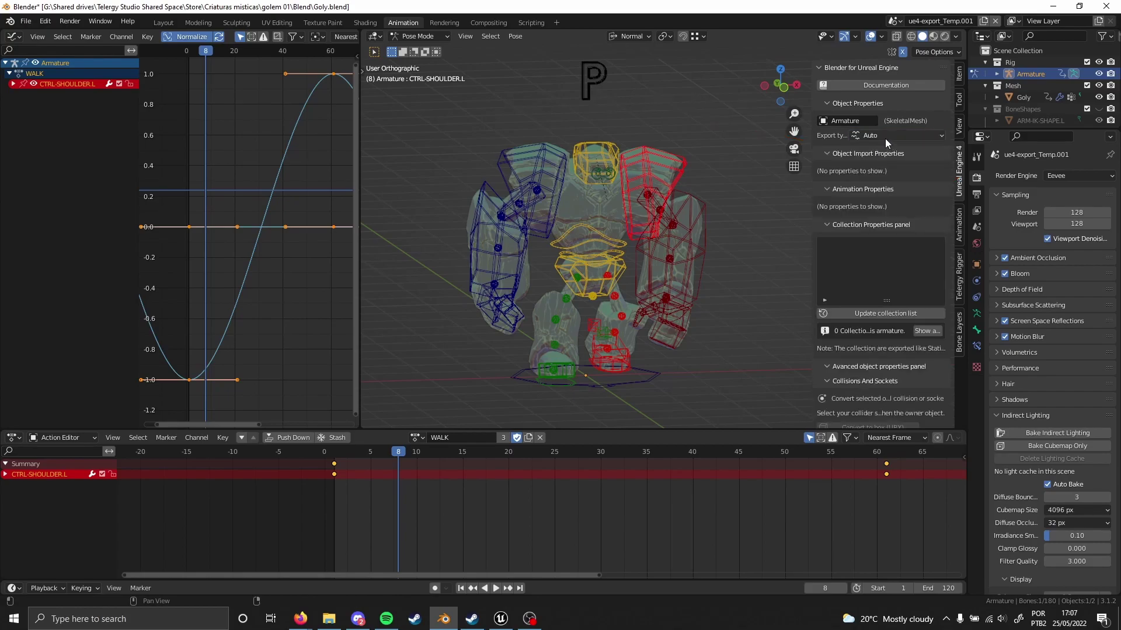
pyautogui.click(891, 137)
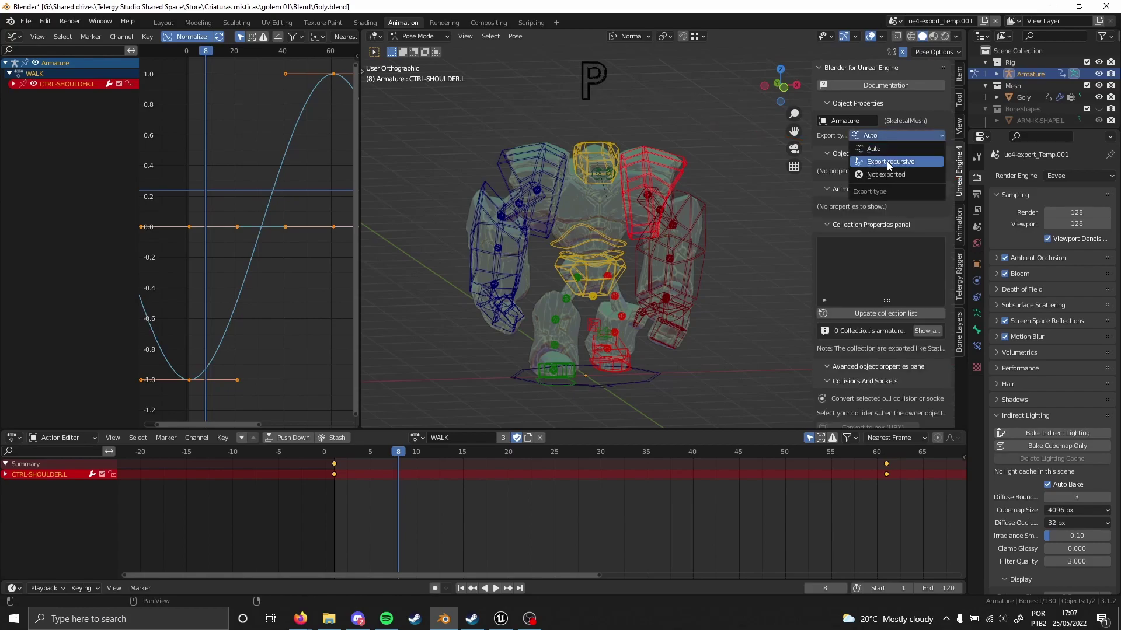
pyautogui.click(898, 162)
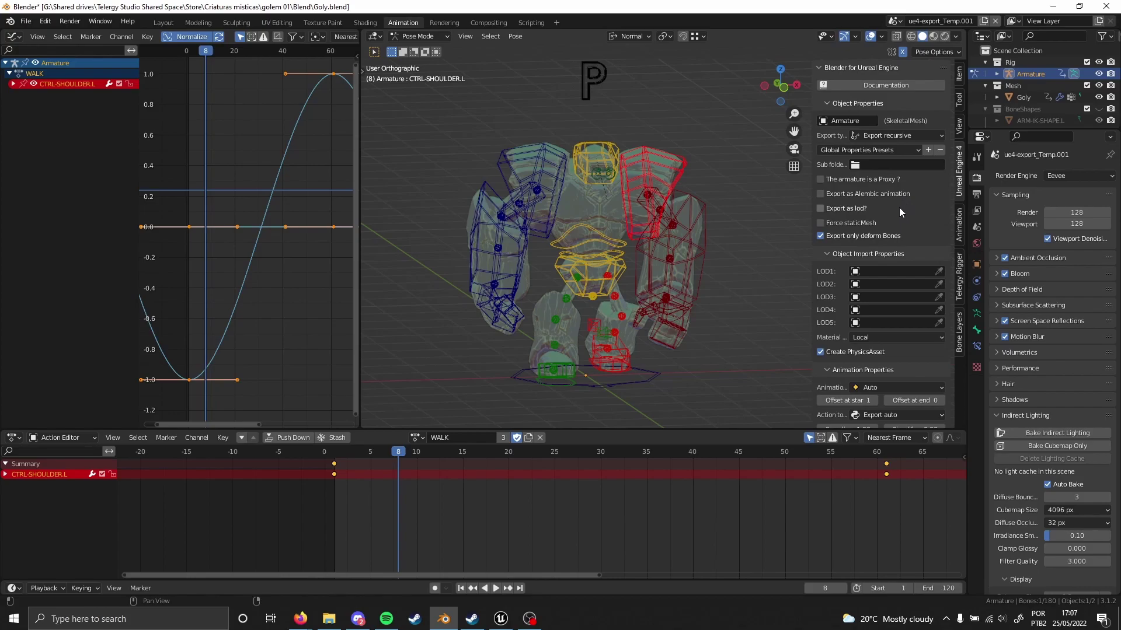
# Examine the add-on's object, import, animation, collection, nomenclature and export settings for the armature.
pyautogui.scroll(-3, 901, 195)
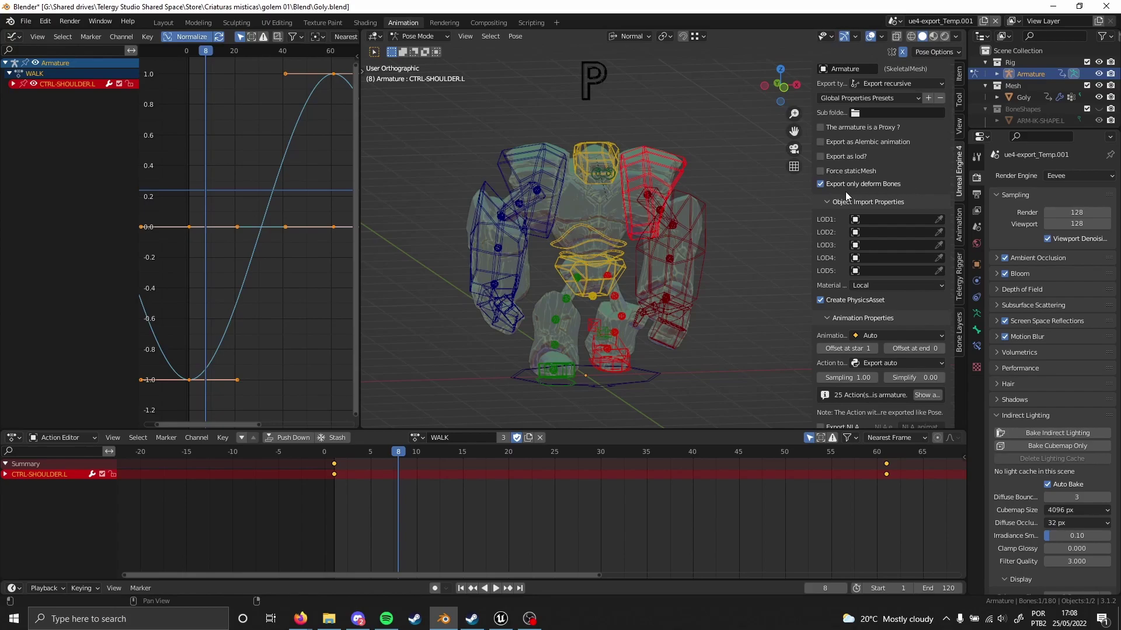
pyautogui.scroll(-3, 913, 181)
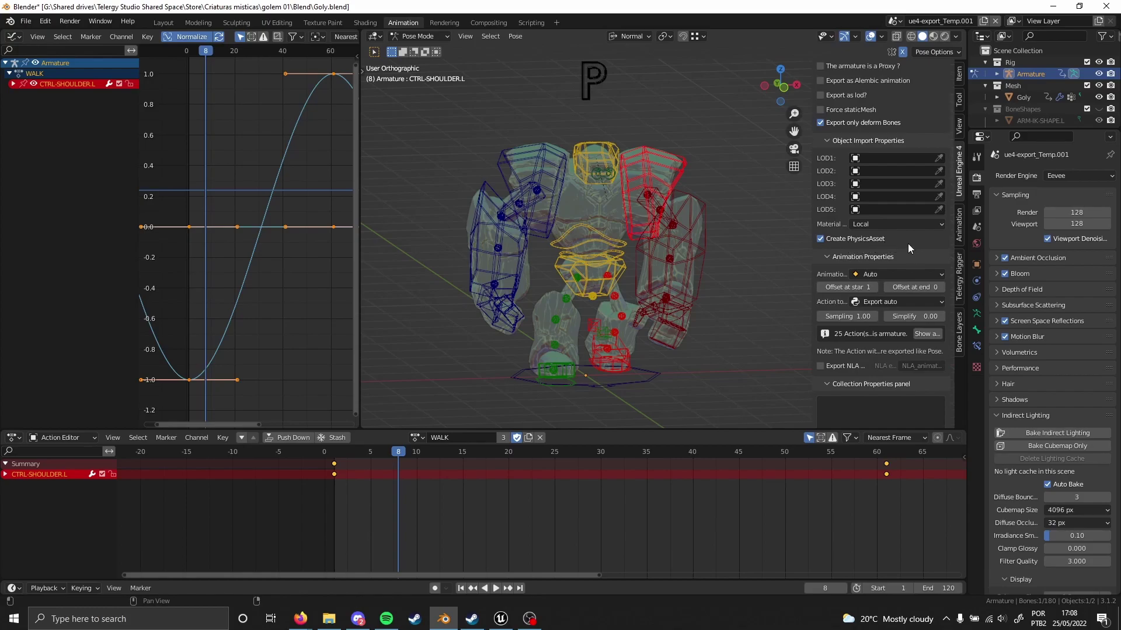
pyautogui.scroll(-5, 906, 251)
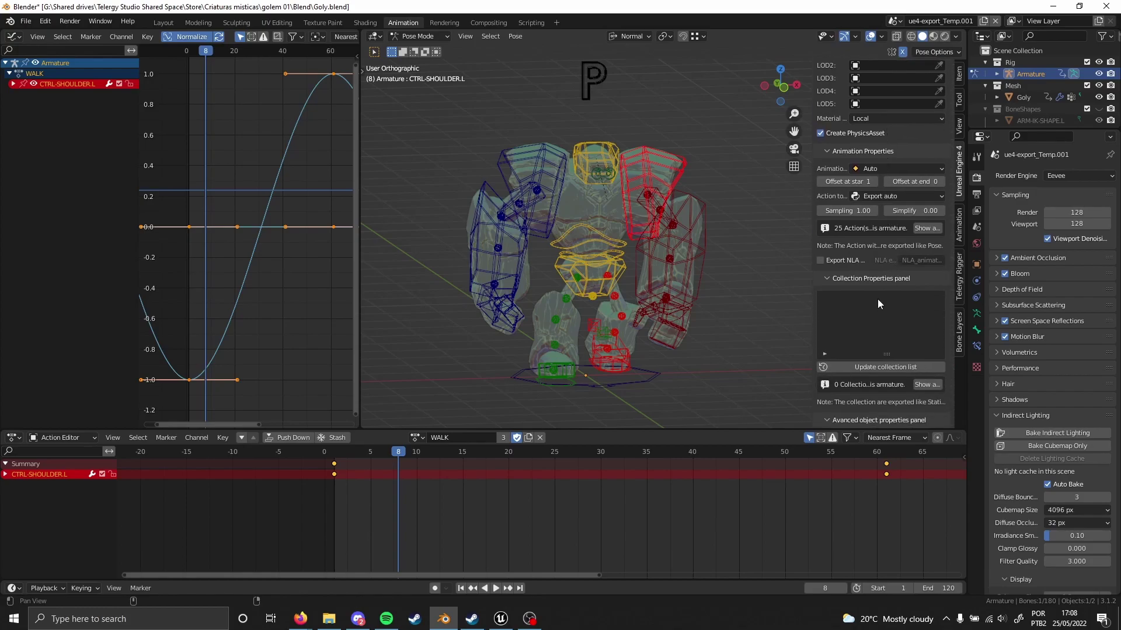
pyautogui.scroll(-2, 878, 304)
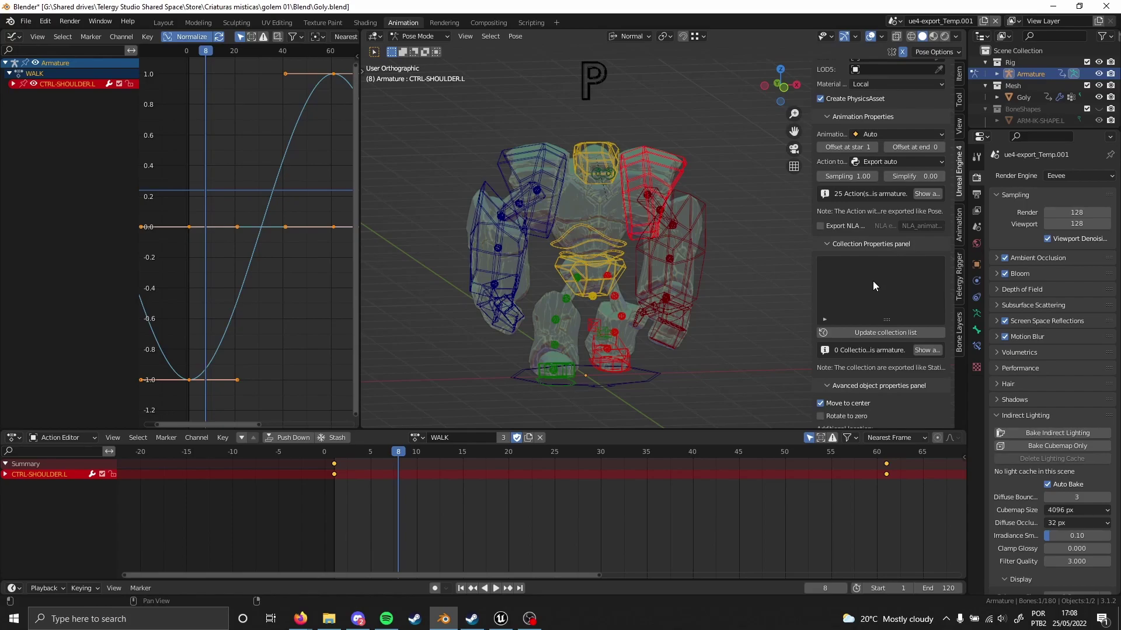
pyautogui.moveTo(868, 268); pyautogui.dragTo(874, 309, button='middle')
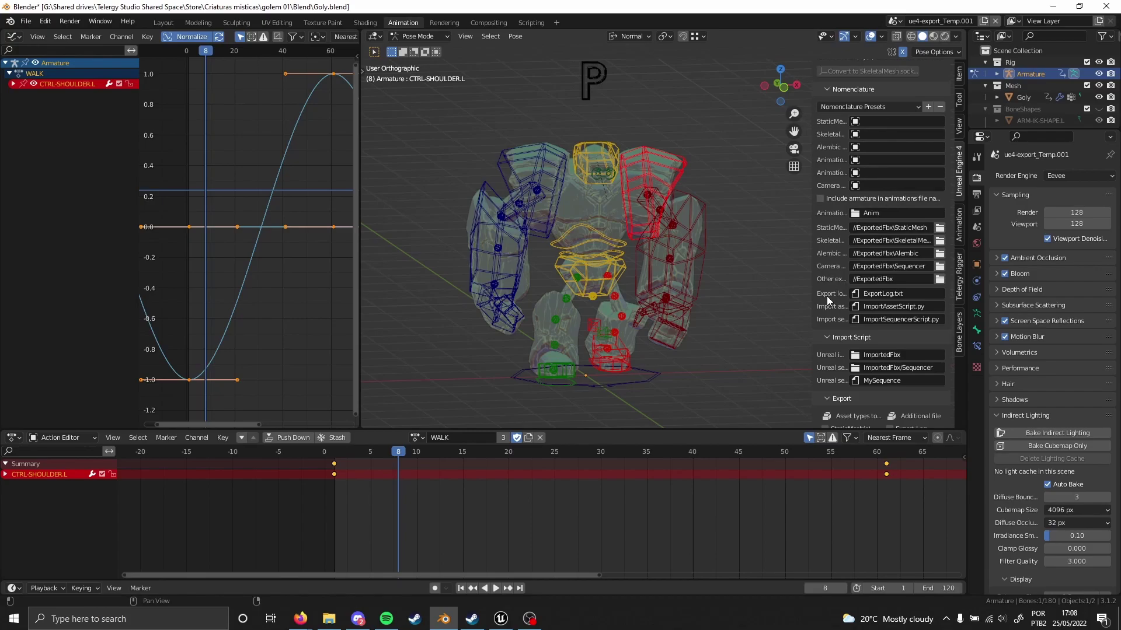
pyautogui.scroll(-2, 828, 296)
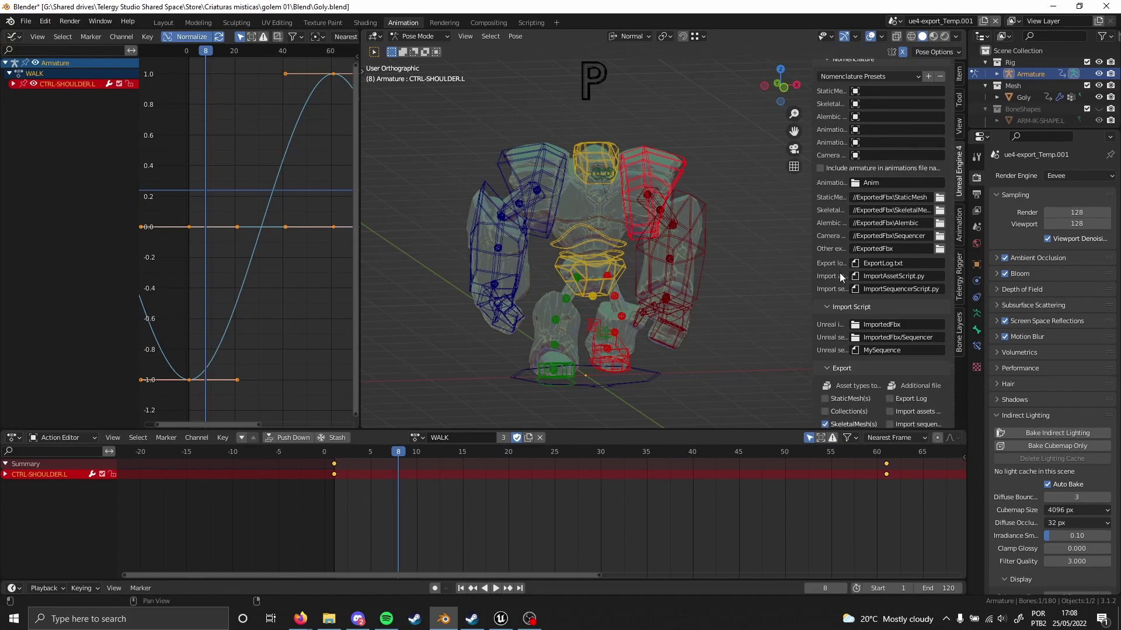
pyautogui.scroll(-6, 846, 239)
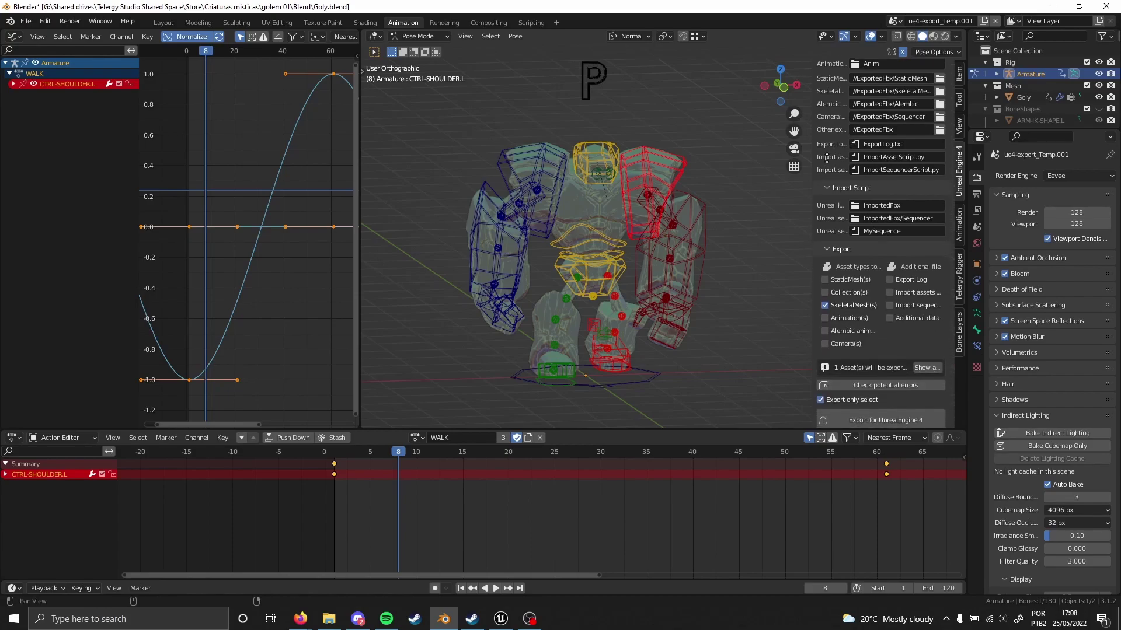
pyautogui.scroll(-2, 884, 229)
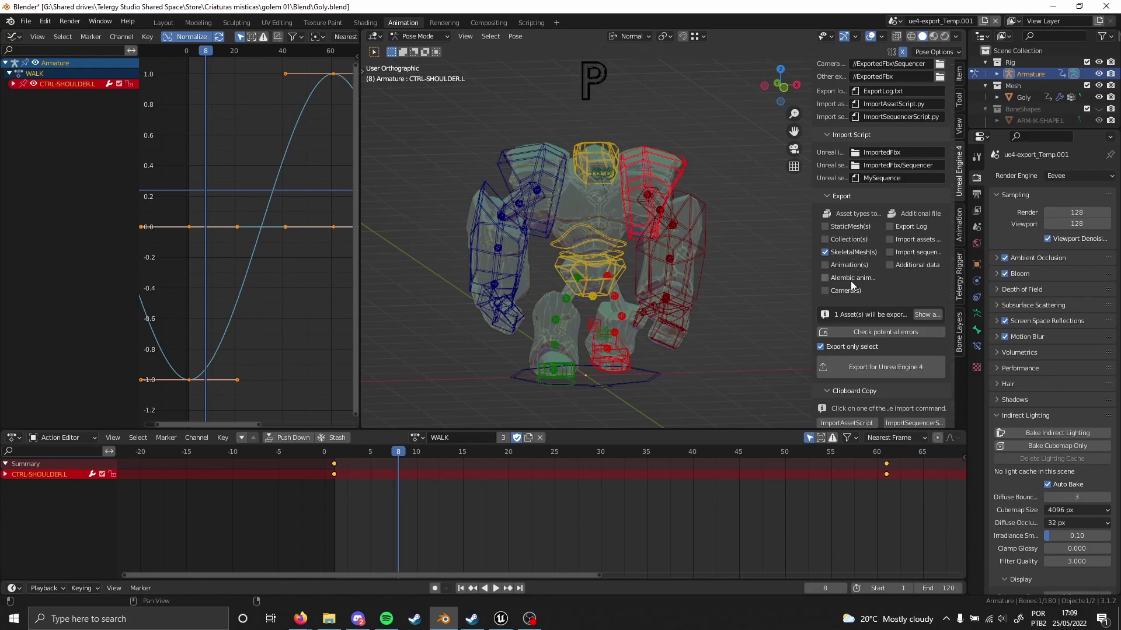
pyautogui.scroll(-2, 885, 204)
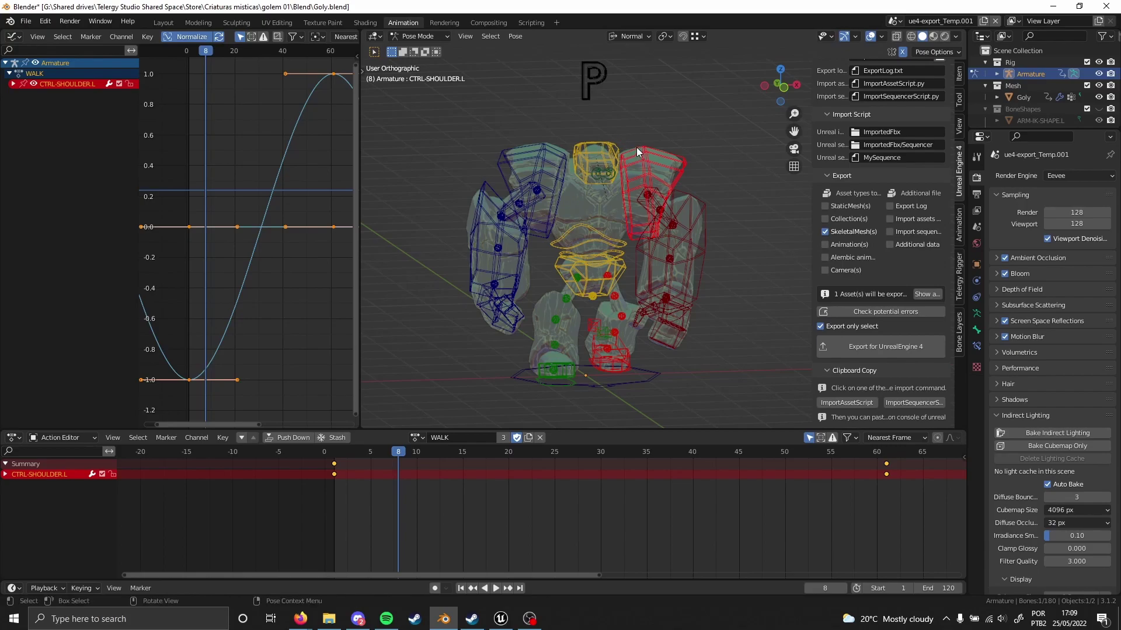
# Check the armature for potential errors and export its skeletal mesh for Unreal Engine 4.
pyautogui.click(888, 313)
pyautogui.click(877, 349)
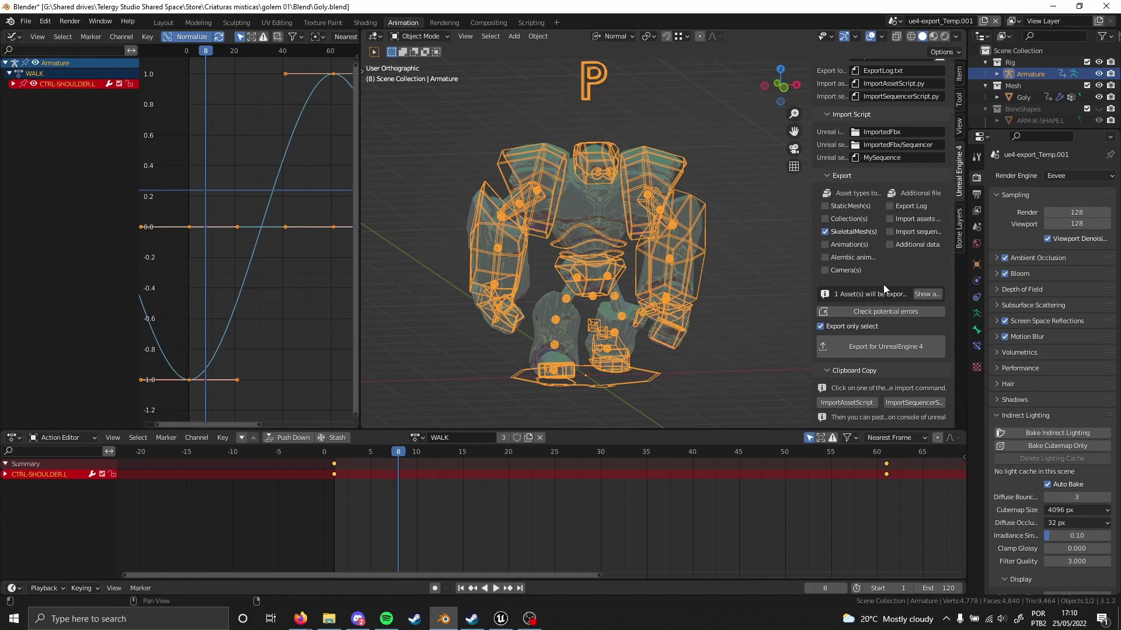
# Switch to File Explorer and open the Armature folder inside ExportedFbx\SkeletalMesh to check the exported files.
pyautogui.click(328, 619)
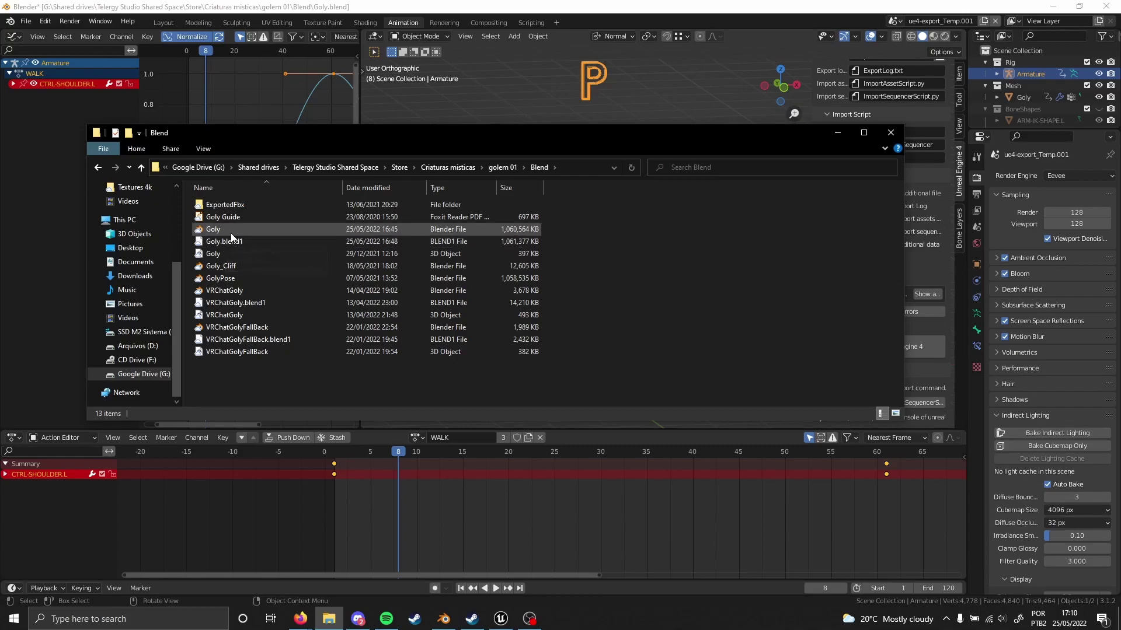
pyautogui.doubleClick(246, 205)
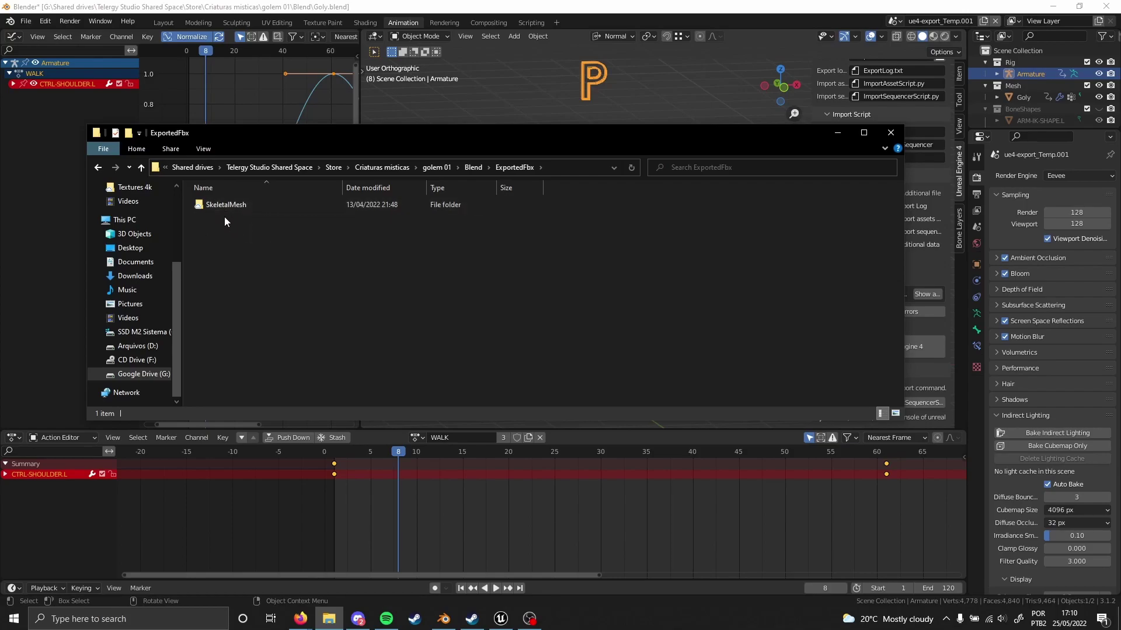
pyautogui.doubleClick(236, 206)
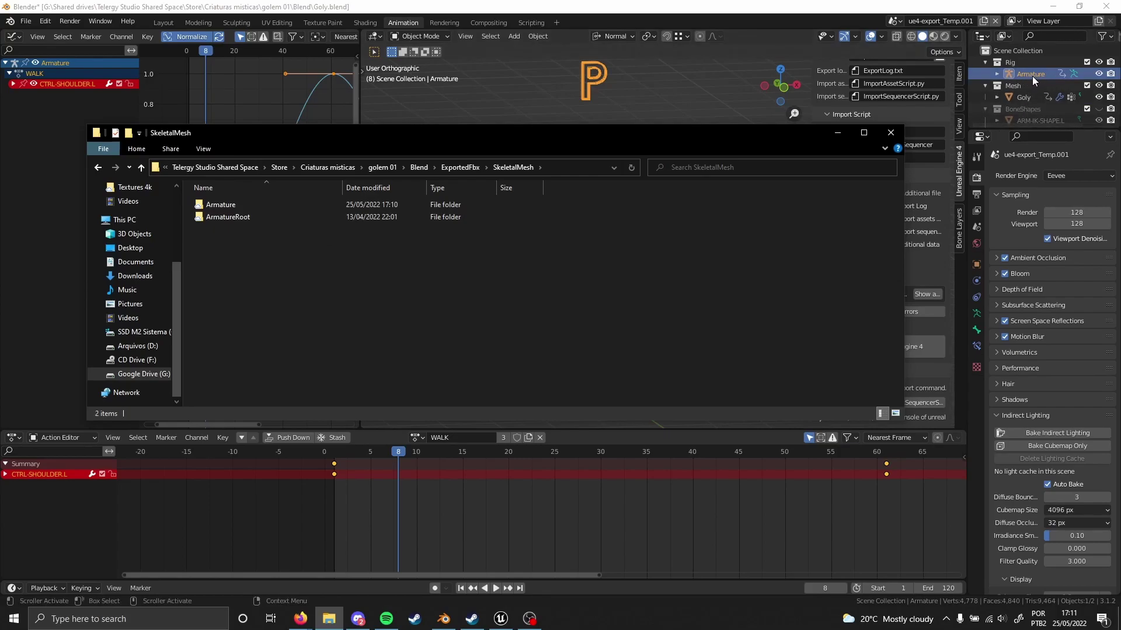
pyautogui.doubleClick(230, 204)
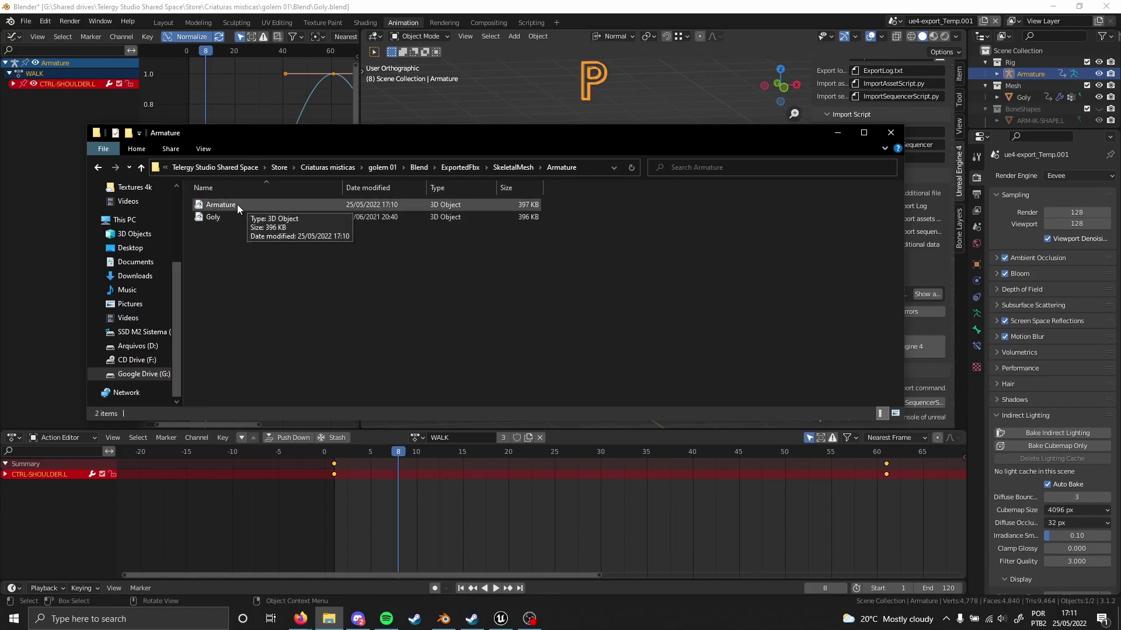
# Permanently delete the old Goly file in the Armature folder and rename the exported Armature file as Goly.
pyautogui.click(218, 220)
pyautogui.hotkey('shift', 'Delete')
pyautogui.press('Return')
pyautogui.click(222, 207)
pyautogui.press('F2')
pyautogui.write('Goly')
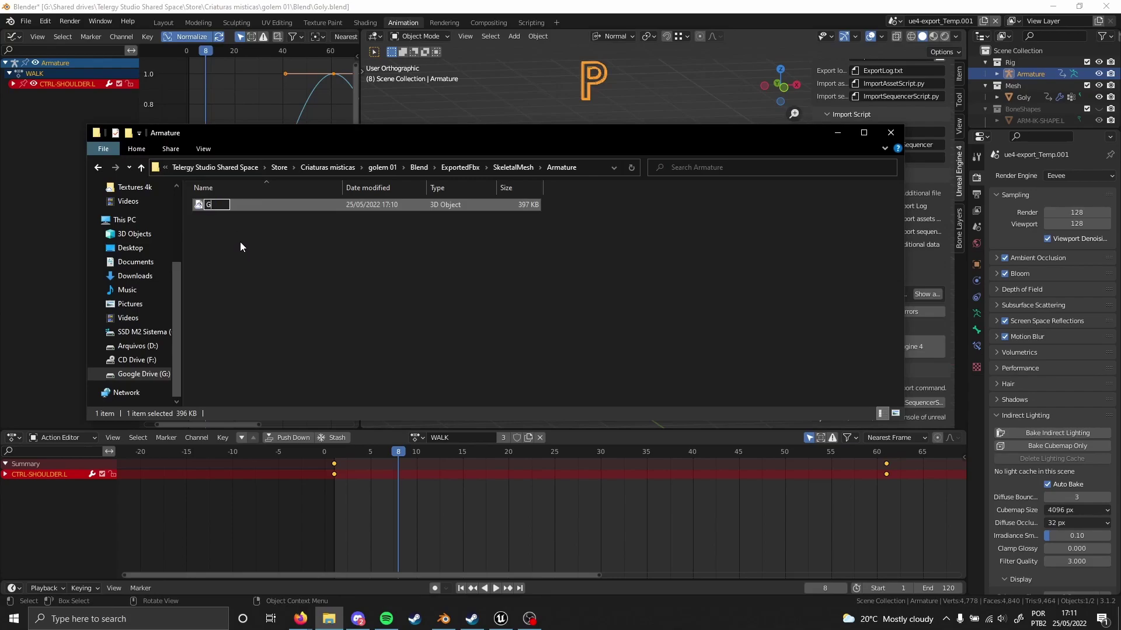
pyautogui.press('Return')
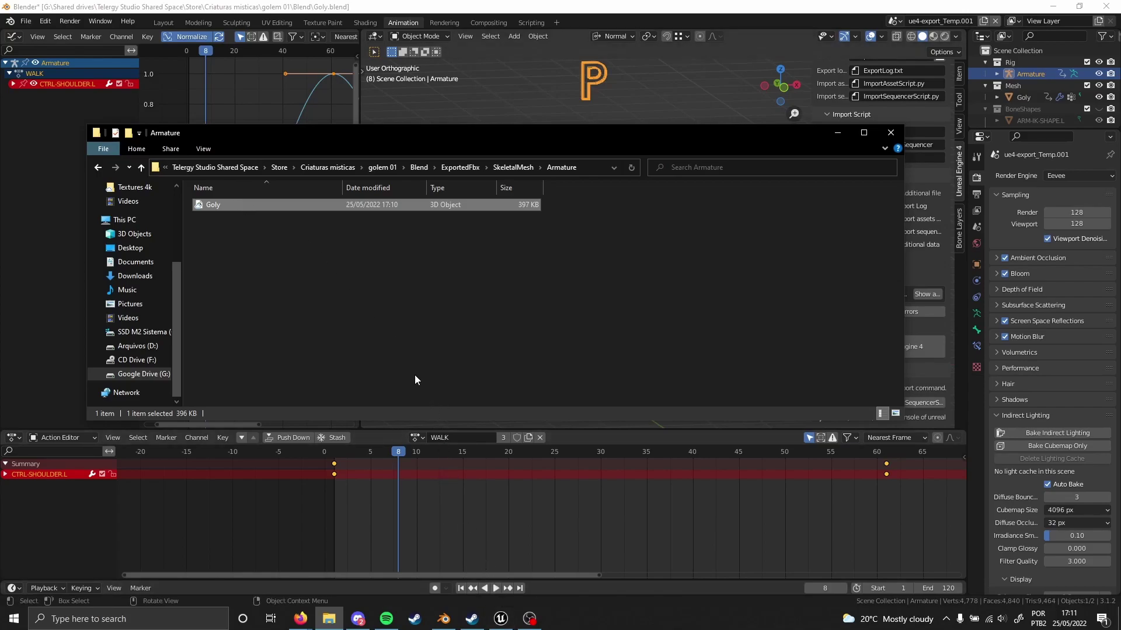
# Switch to Unreal Engine and import the Goly FBX into Content/Goly as a skeletal mesh with physics asset and morph targets, using Import All.
pyautogui.click(502, 621)
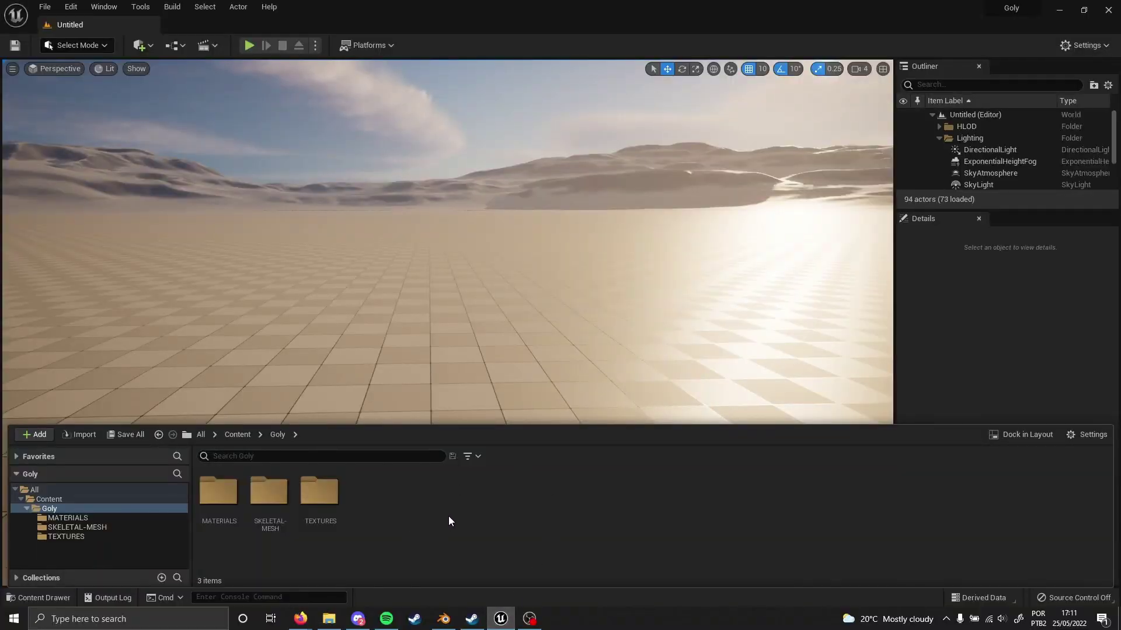
pyautogui.hotkey('alt', 'Tab')
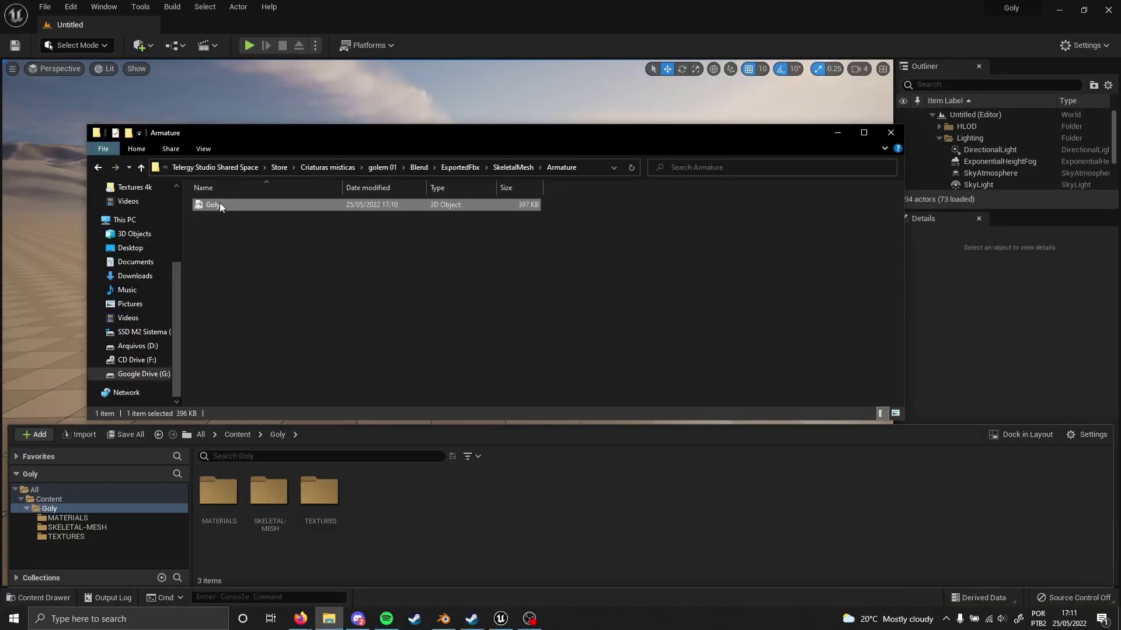
pyautogui.moveTo(216, 202); pyautogui.dragTo(460, 516)
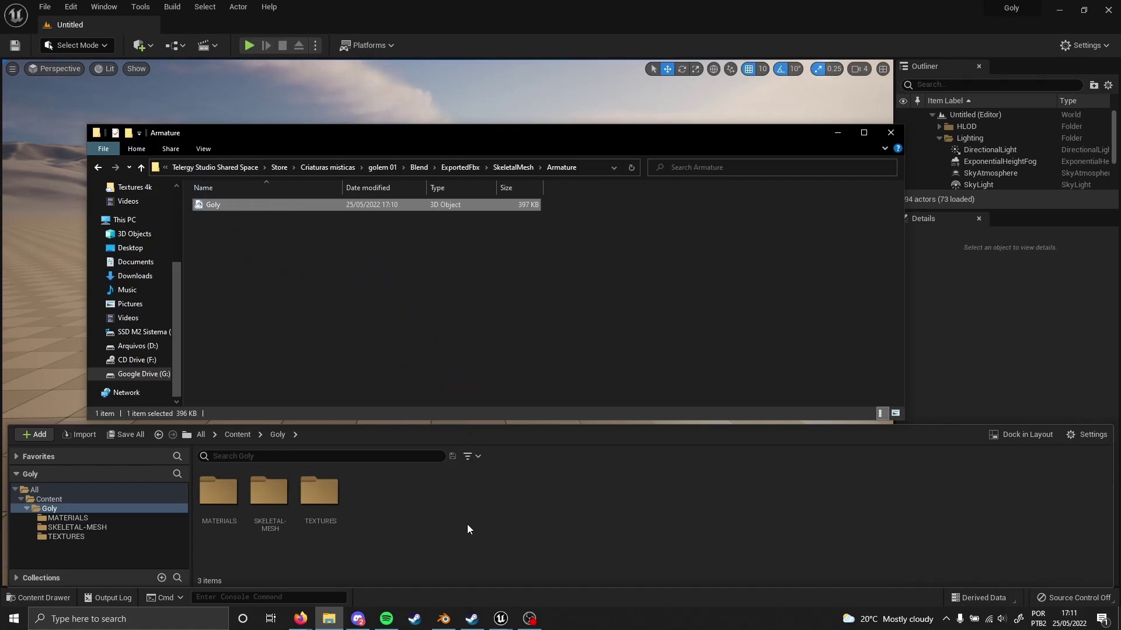
pyautogui.click(838, 133)
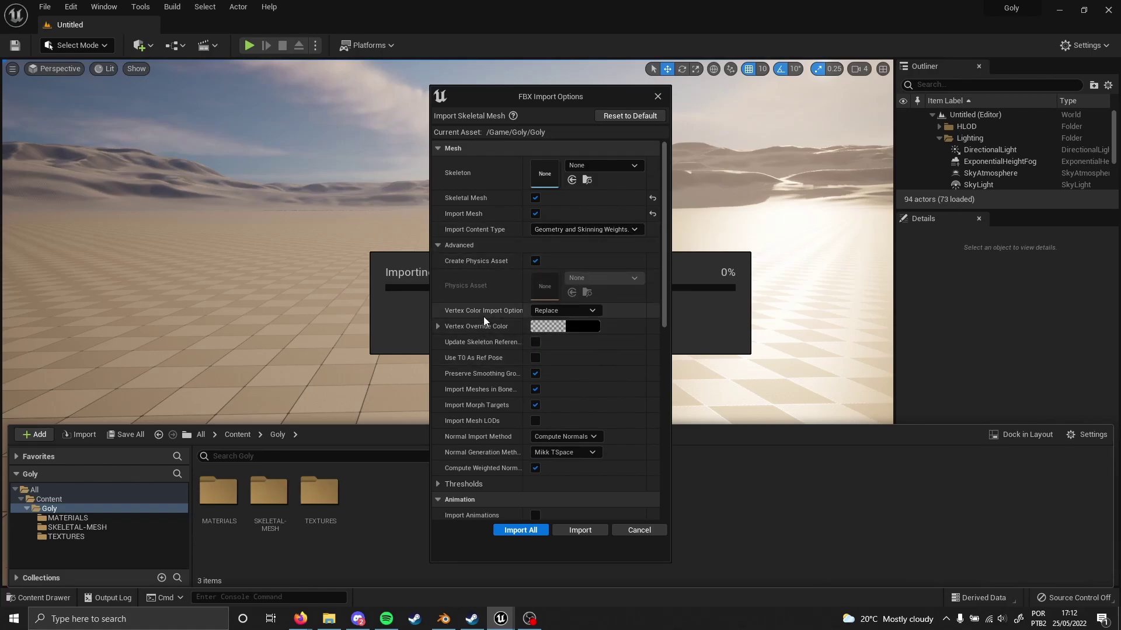
pyautogui.click(437, 246)
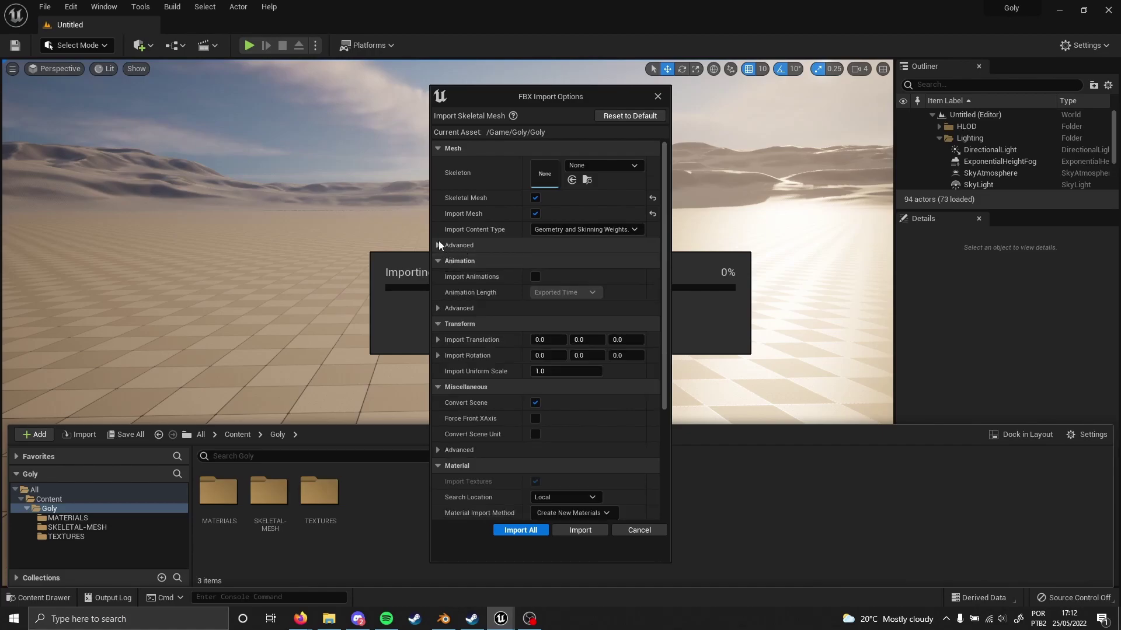
pyautogui.click(439, 243)
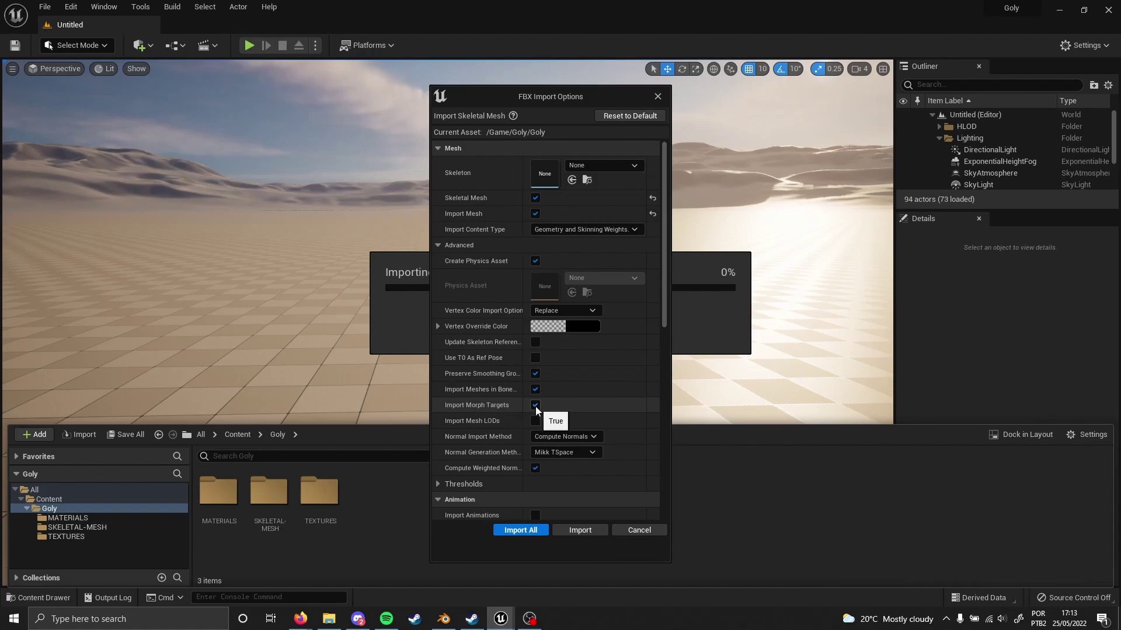
pyautogui.click(529, 530)
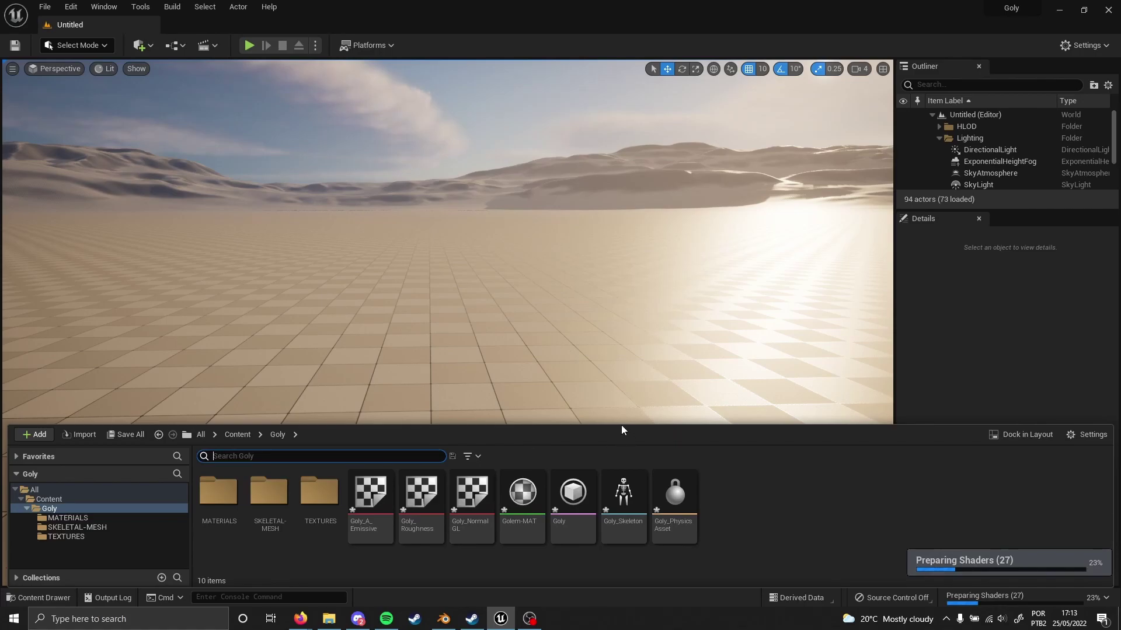
# Open the imported Goly_Skeleton asset and inspect its bone hierarchy and the DEF-SHOULDER_L bone on the mesh.
pyautogui.doubleClick(624, 493)
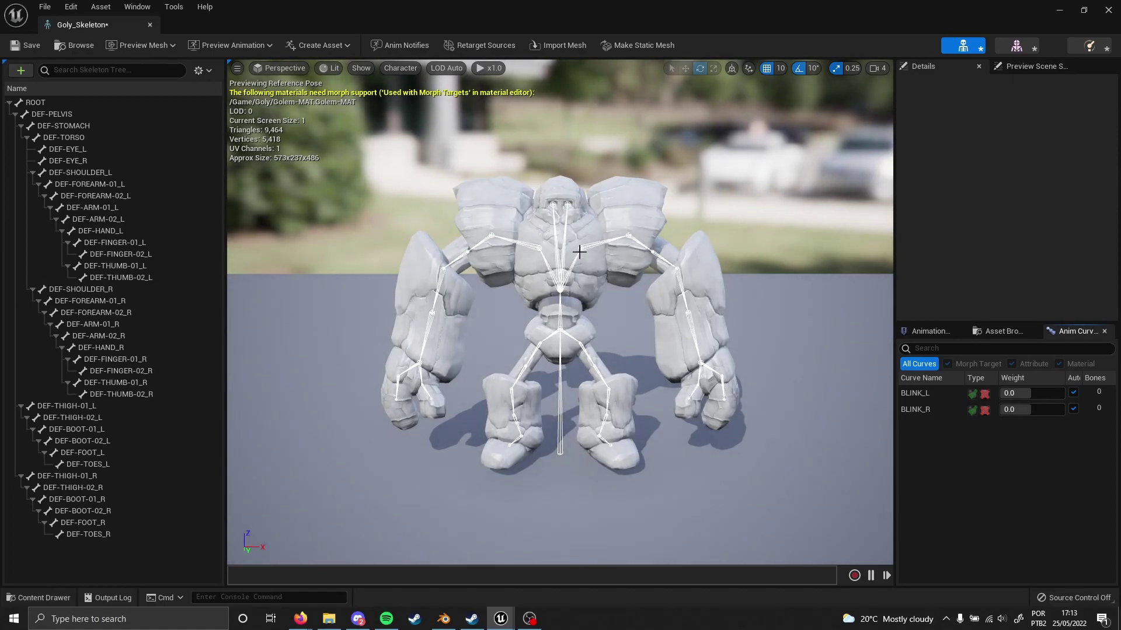
pyautogui.click(574, 266)
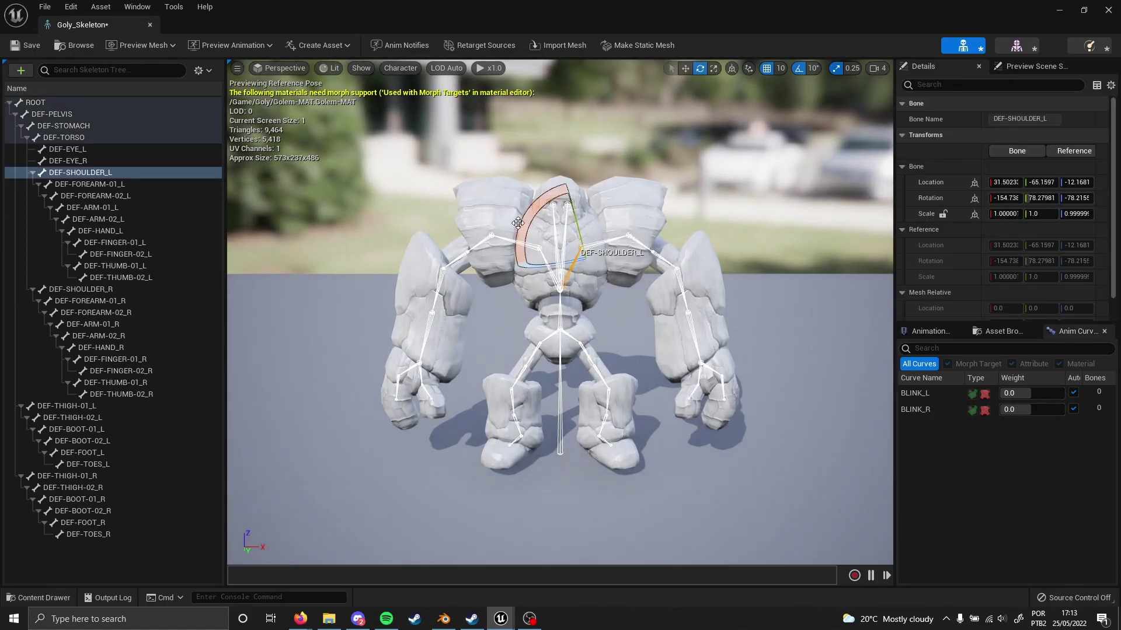
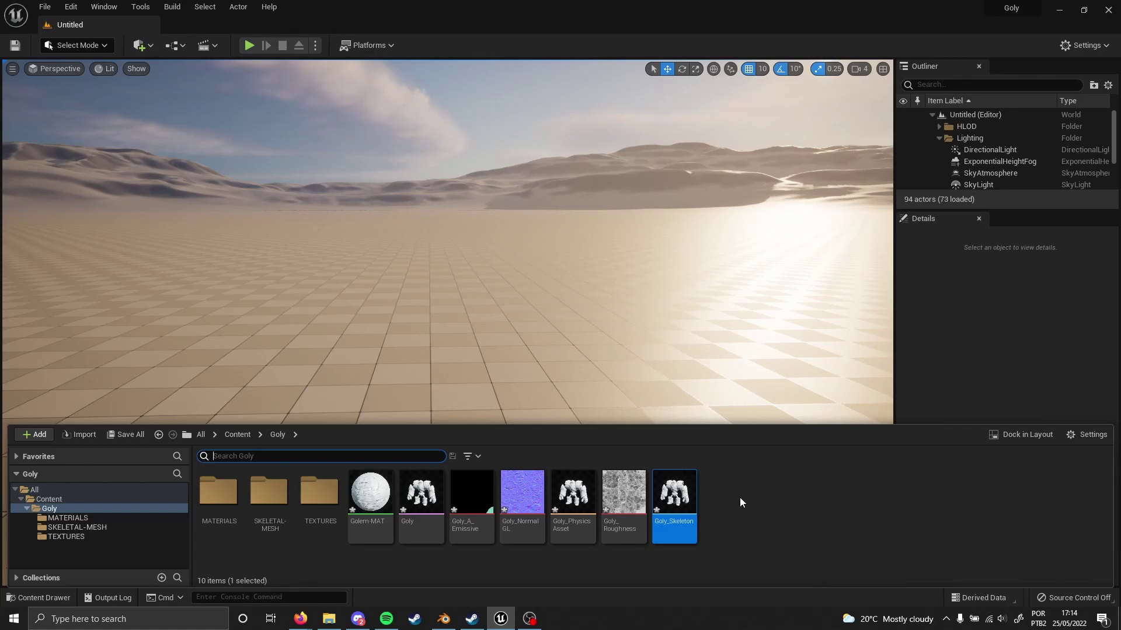
pyautogui.click(744, 491)
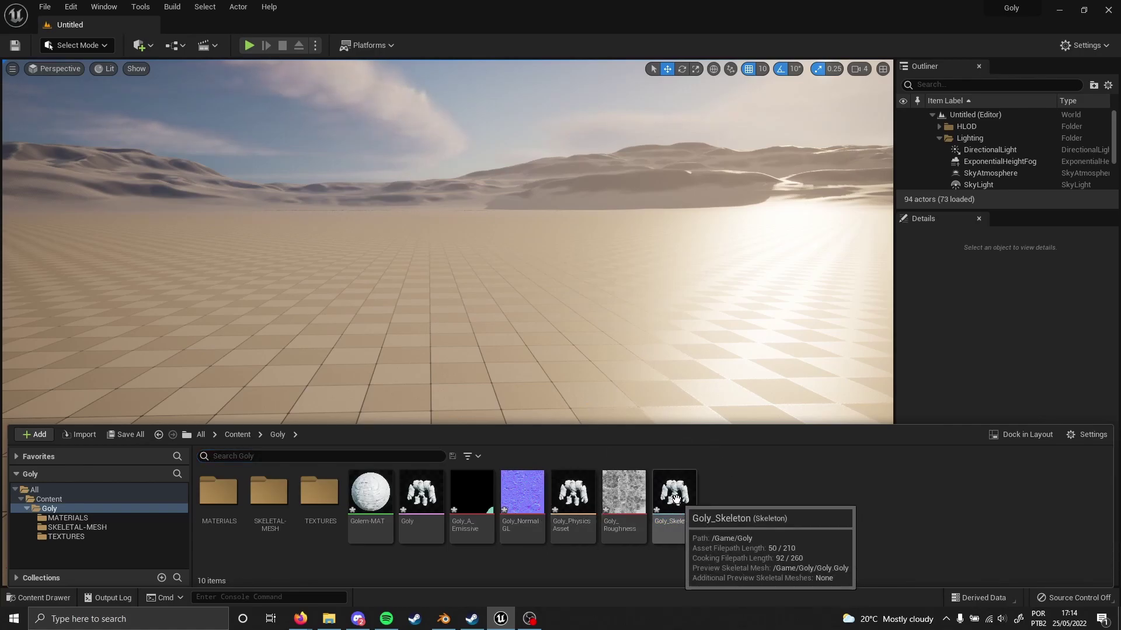
# Switch to Blender and play back the golem's WALK animation.
pyautogui.click(444, 620)
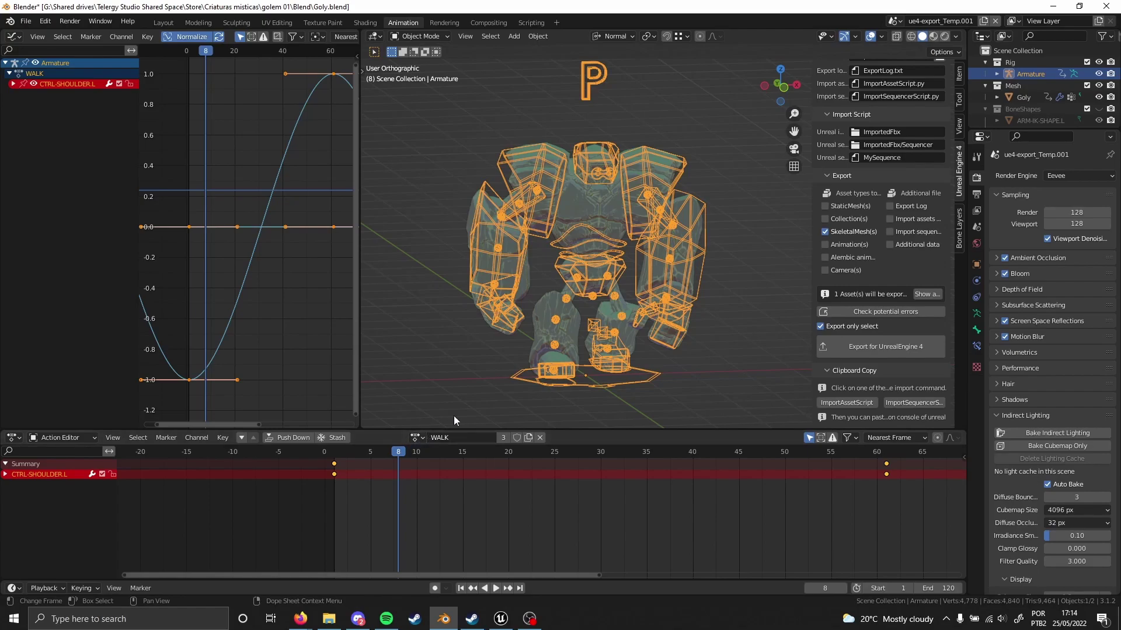
pyautogui.press('space')
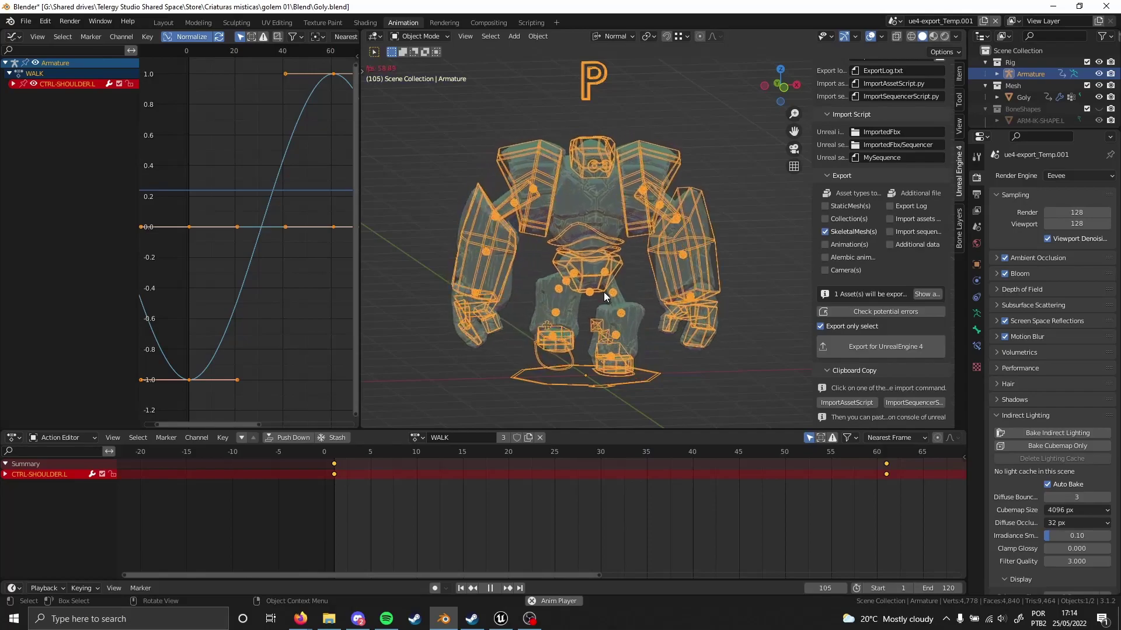
pyautogui.press('space')
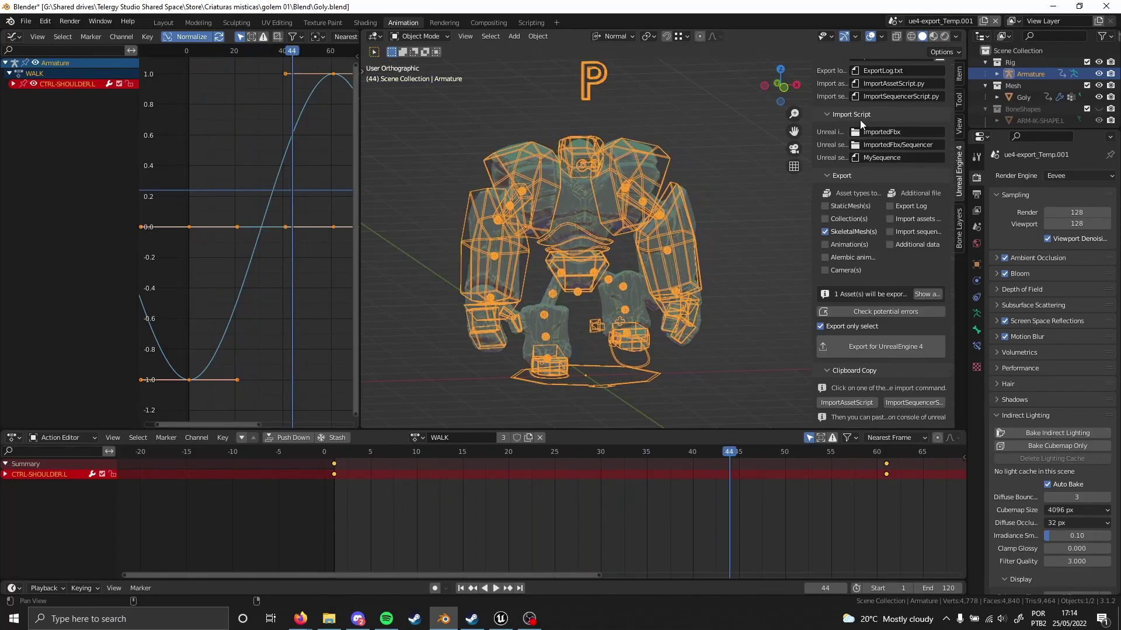
# Set the armature's animation time to Custom time with a custom start of 1 and a custom end of 120.
pyautogui.scroll(12, 840, 133)
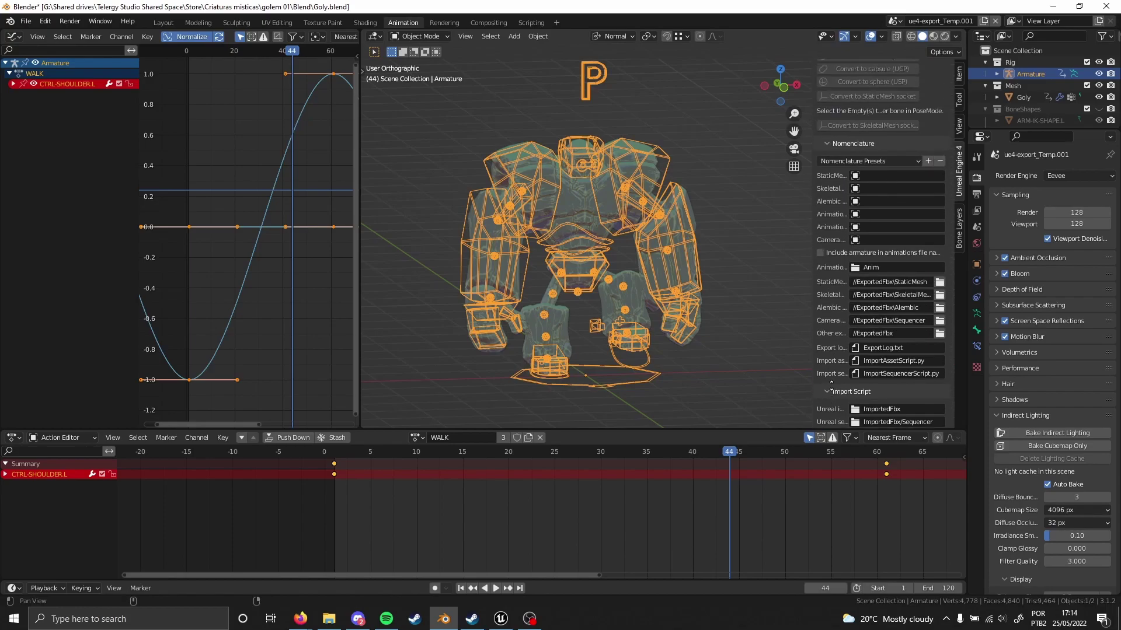
pyautogui.scroll(15, 831, 134)
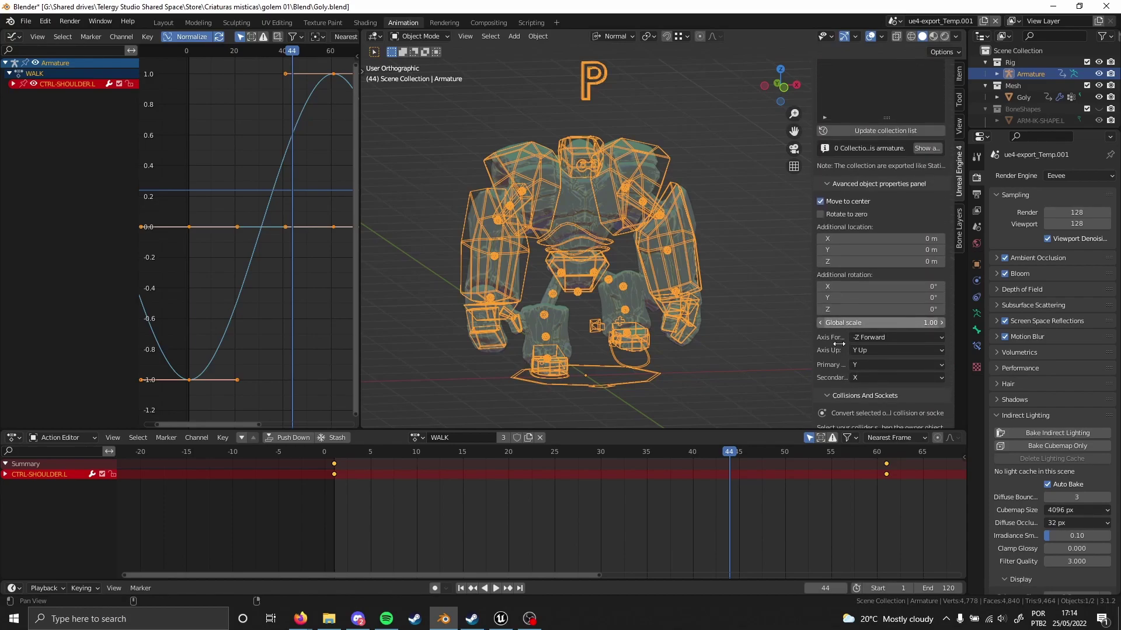
pyautogui.scroll(9, 846, 228)
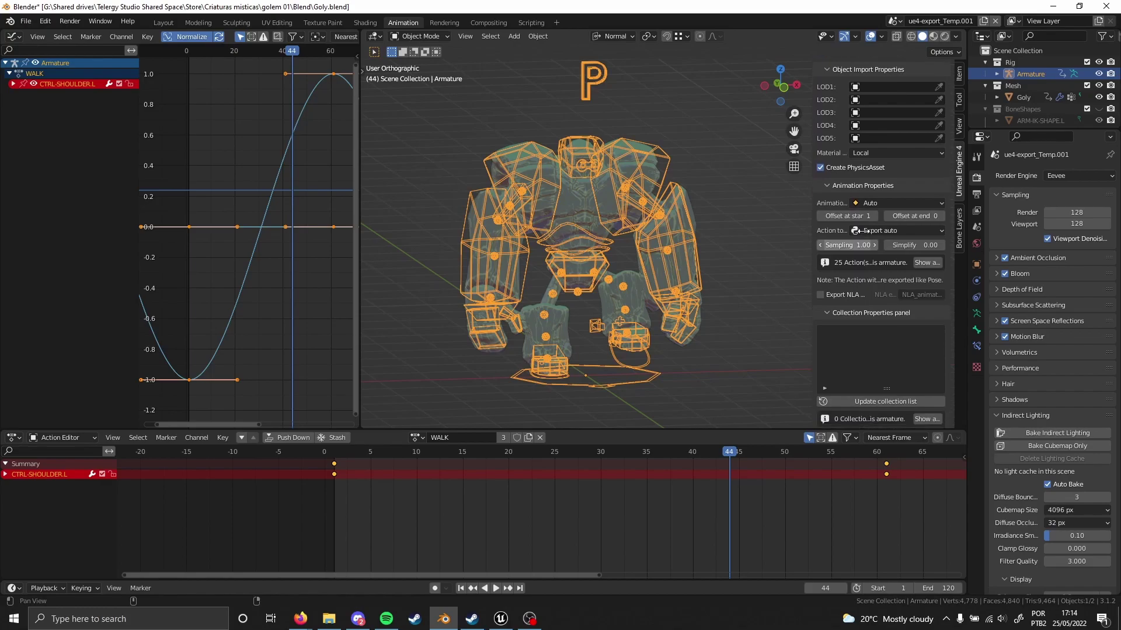
pyautogui.scroll(-1, 852, 198)
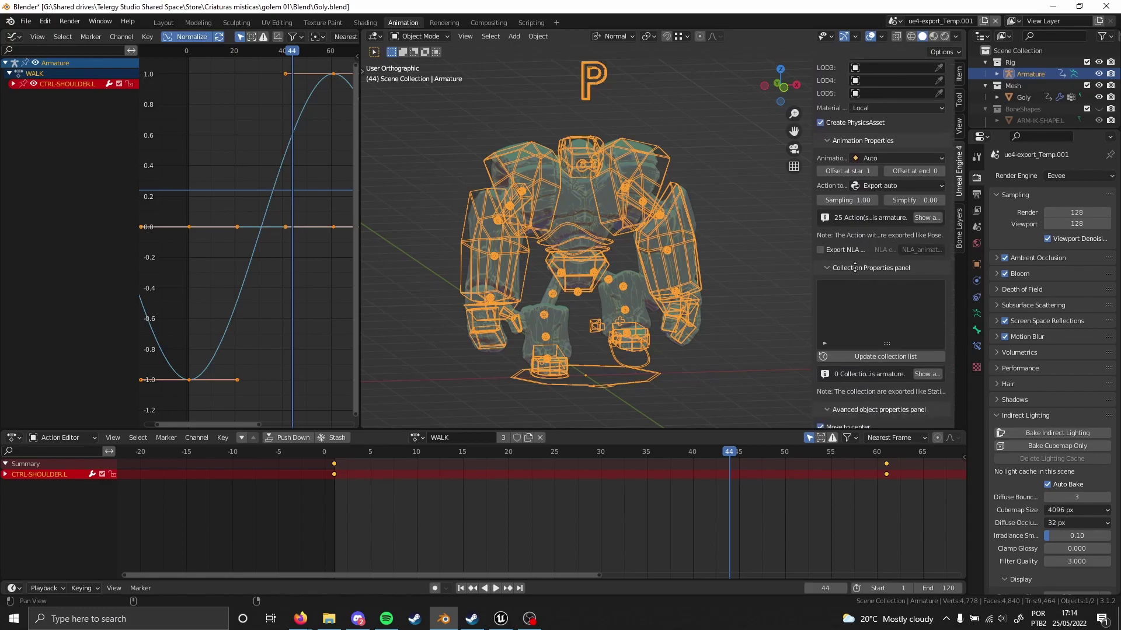
pyautogui.click(894, 157)
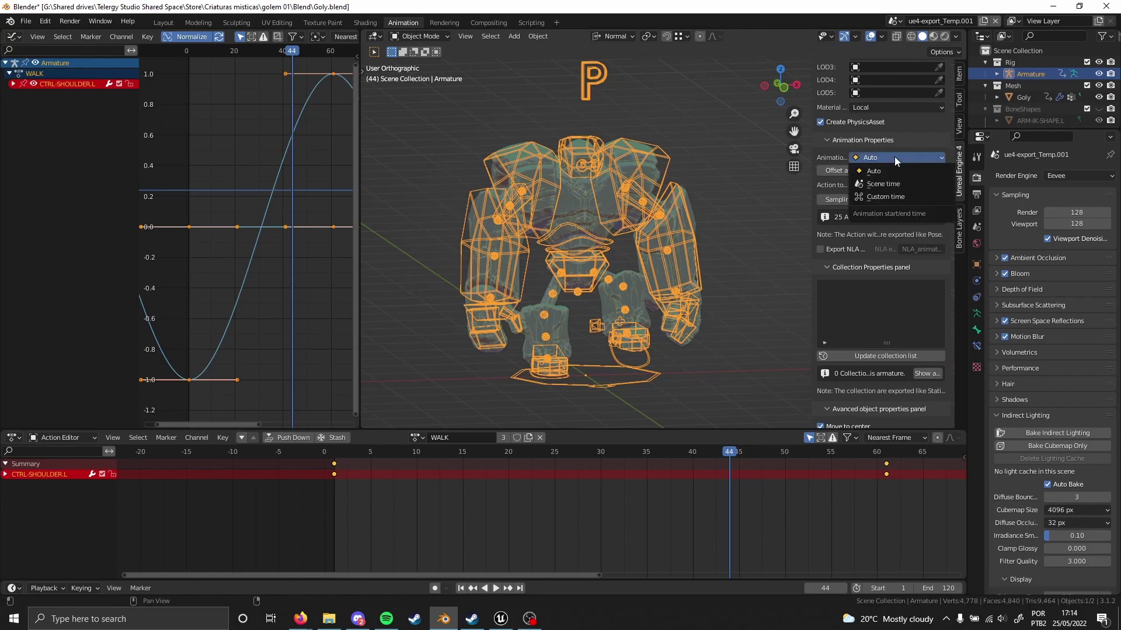
pyautogui.click(885, 197)
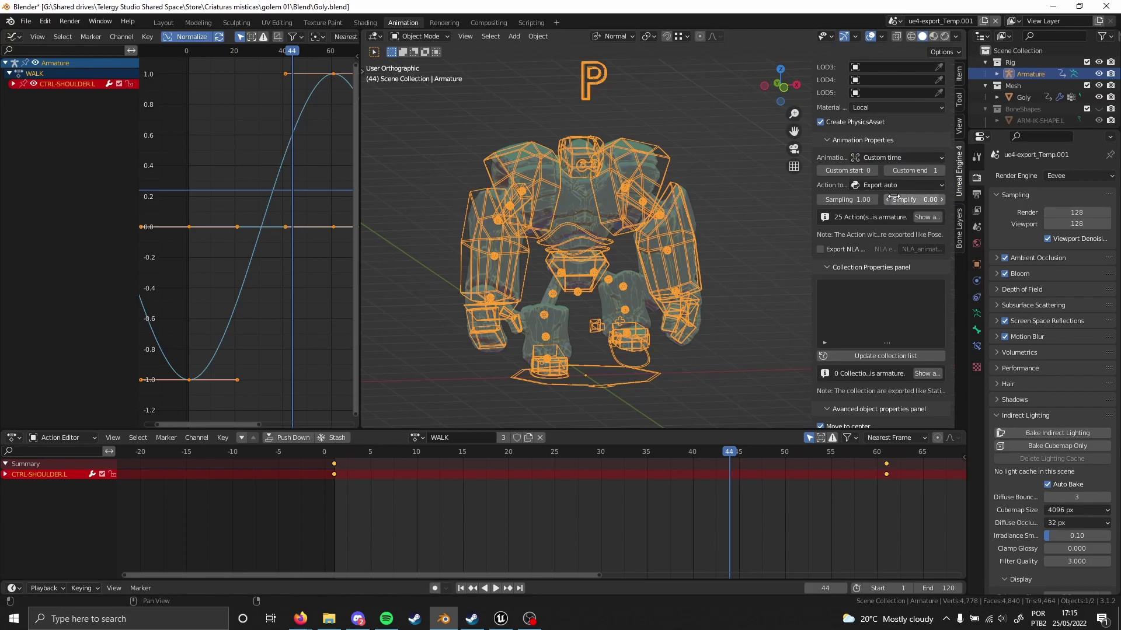
pyautogui.click(855, 171)
pyautogui.write('1')
pyautogui.click(911, 170)
pyautogui.write('120')
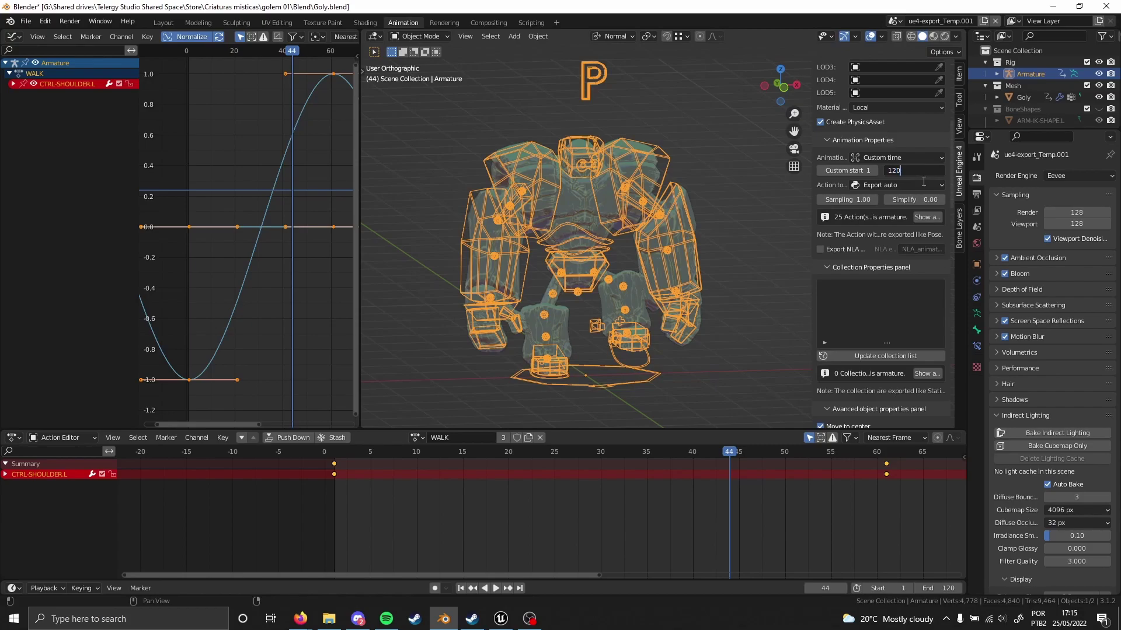
pyautogui.press('Return')
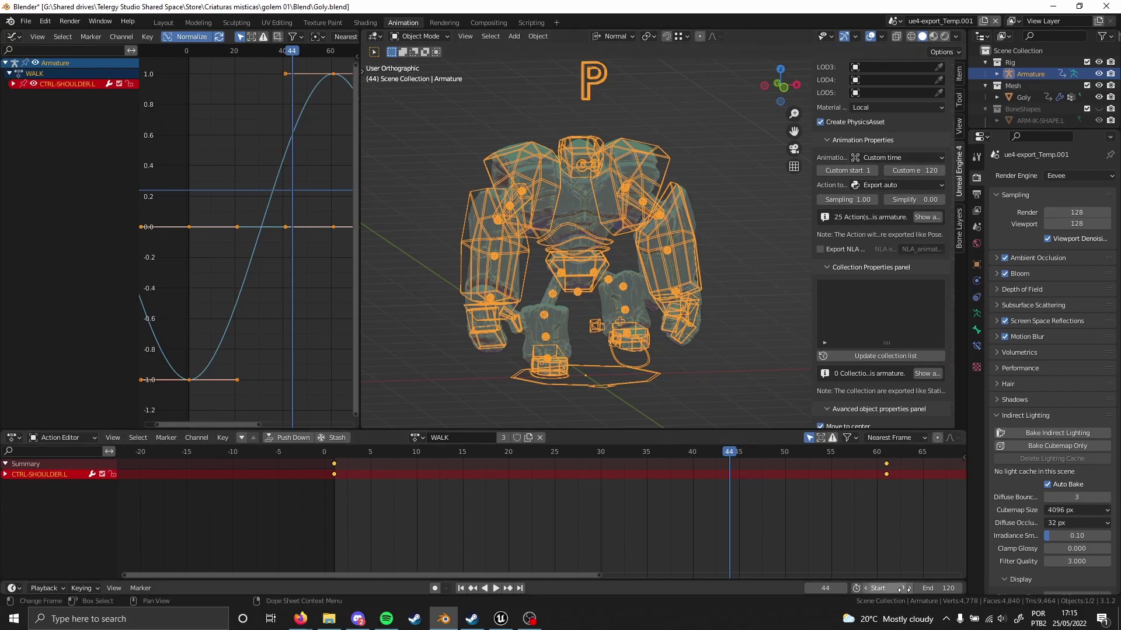
# Set the action to export to Export Current and limit the exported asset types to Animation(s), excluding SkeletalMesh(s).
pyautogui.click(895, 185)
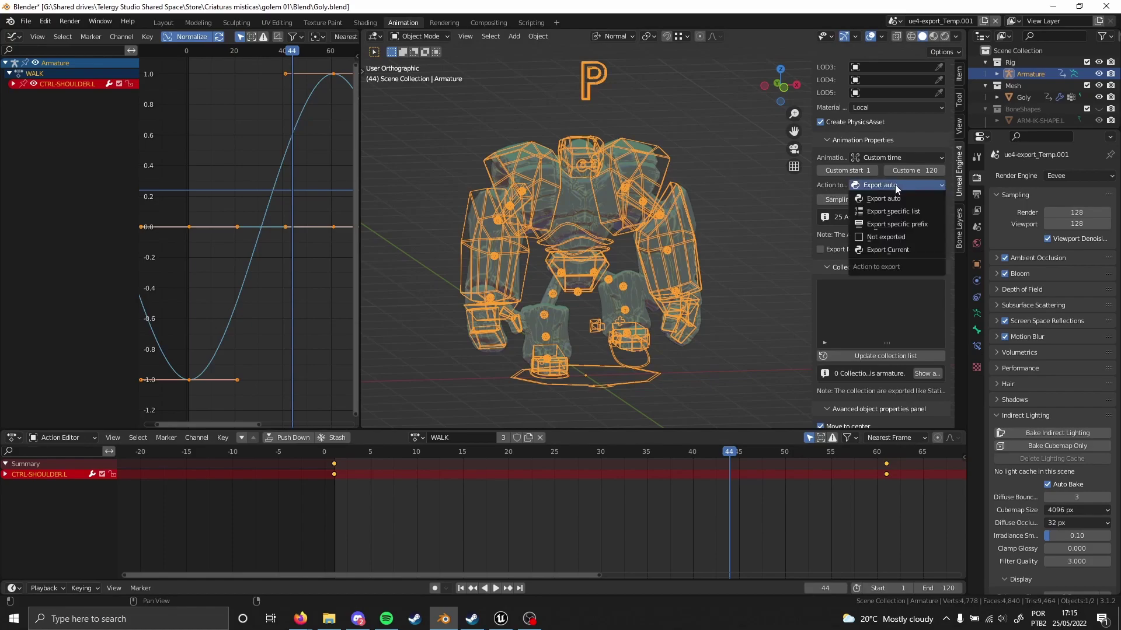
pyautogui.click(889, 250)
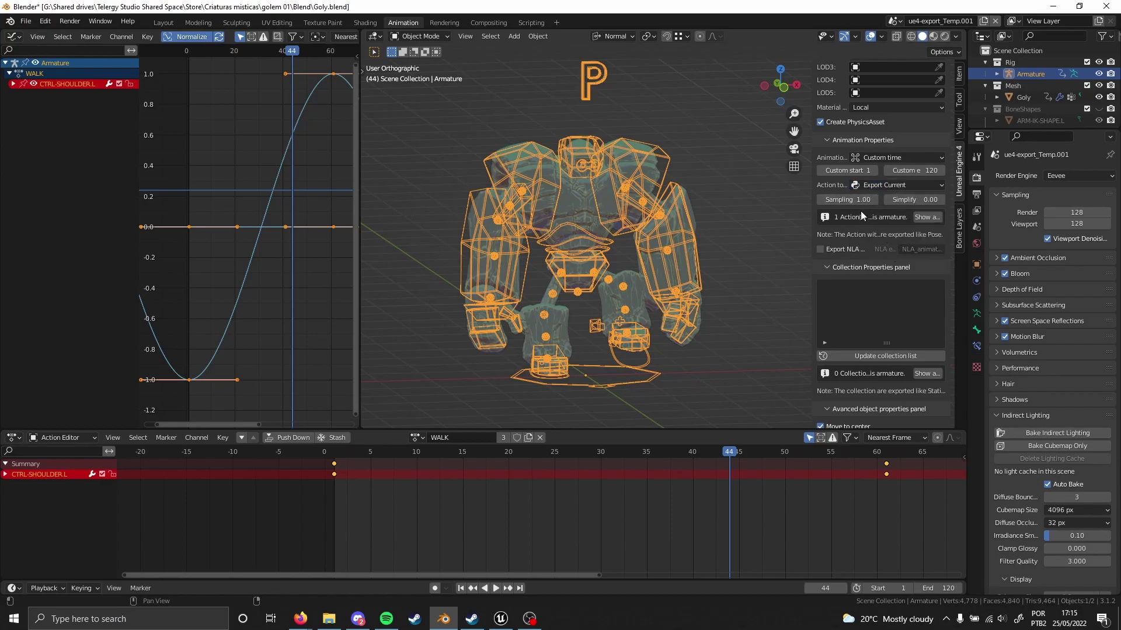
pyautogui.scroll(-10, 865, 304)
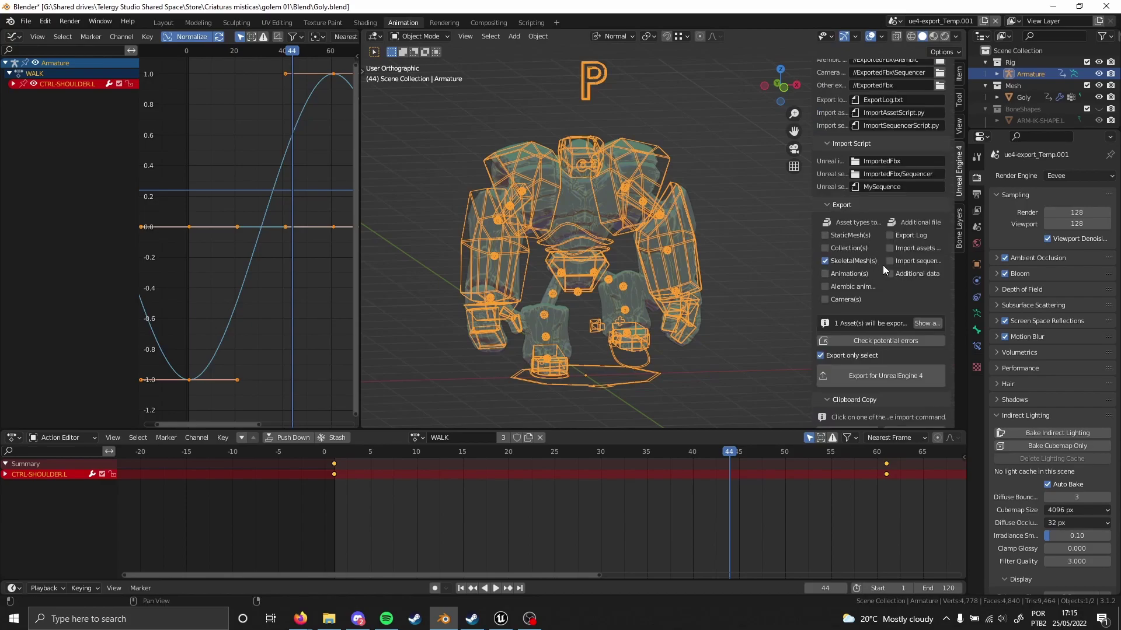
pyautogui.scroll(1, 872, 231)
pyautogui.scroll(1, 872, 231)
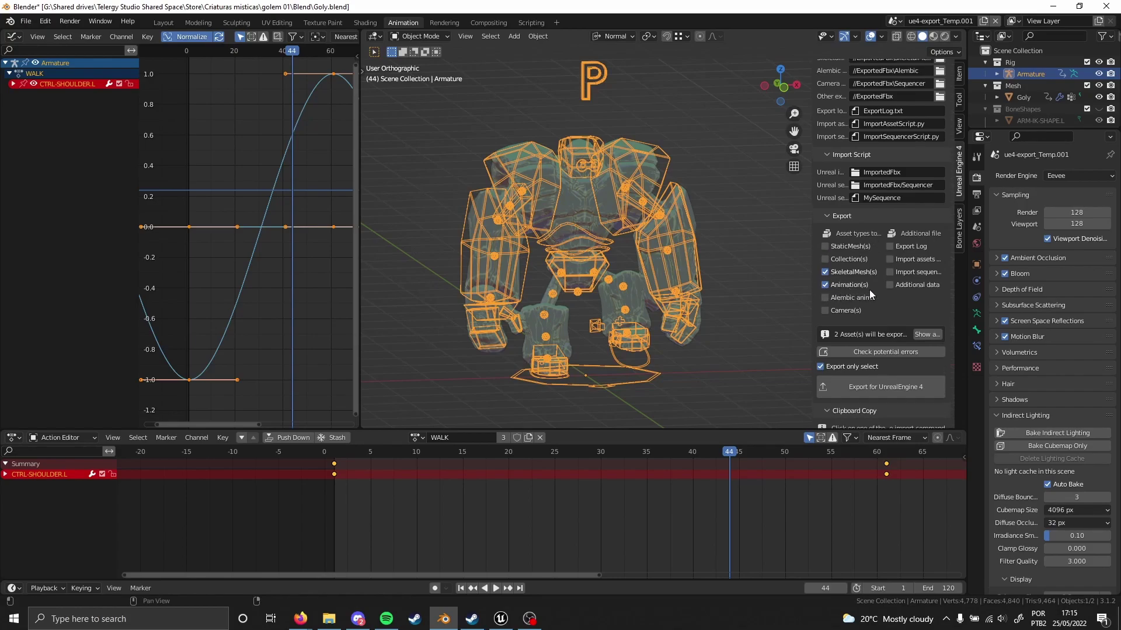
pyautogui.click(825, 273)
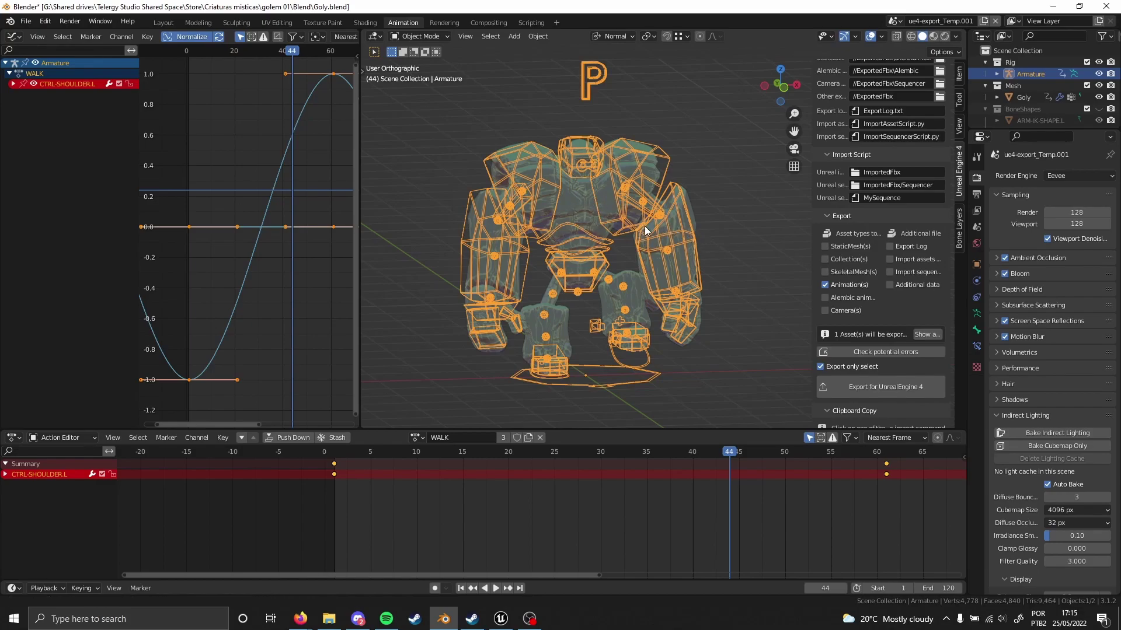
# Clear the Goly mesh's parent using Clear Parent and select only the armature for the animation export.
pyautogui.keyDown('shift'); pyautogui.moveTo(680, 231); pyautogui.dragTo(690, 233, button='middle'); pyautogui.keyUp('shift')
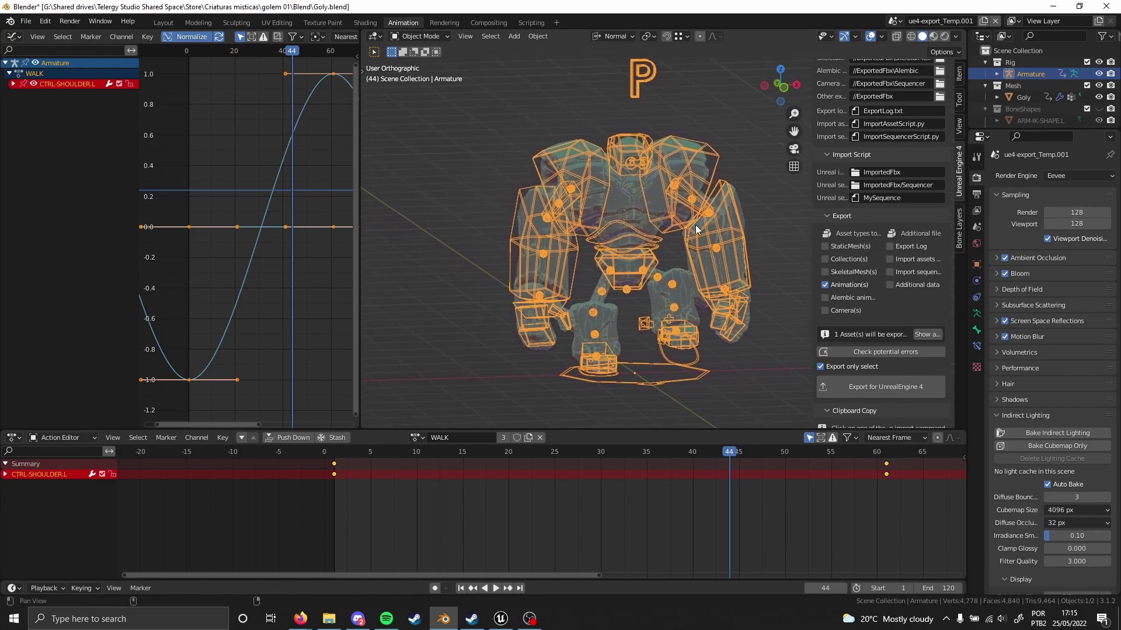
pyautogui.click(609, 216)
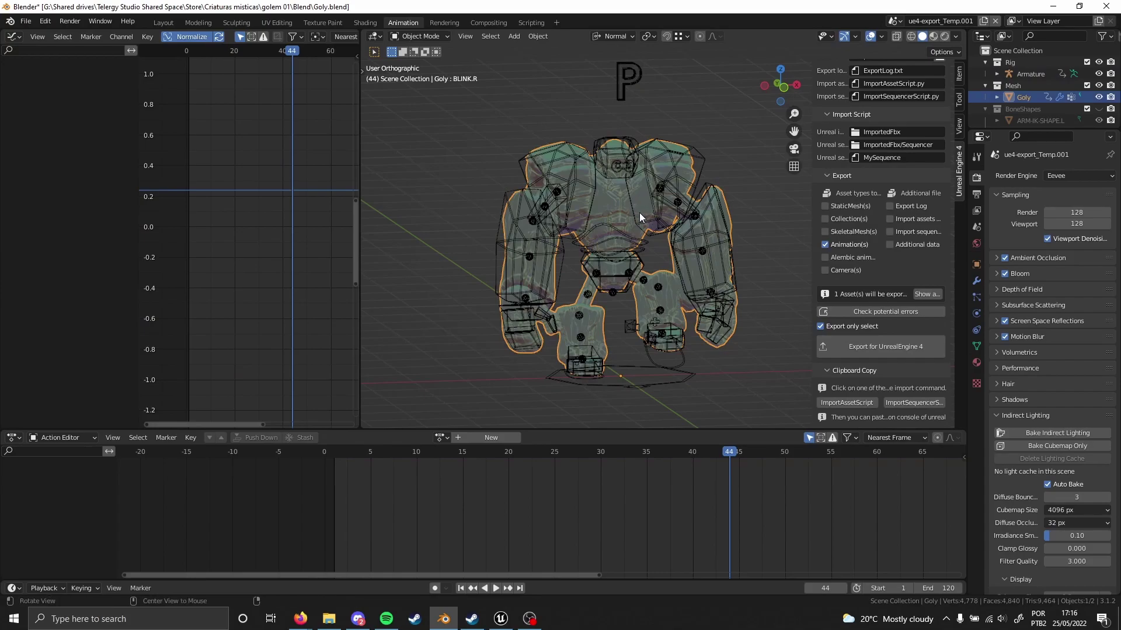
pyautogui.hotkey('alt', 'p')
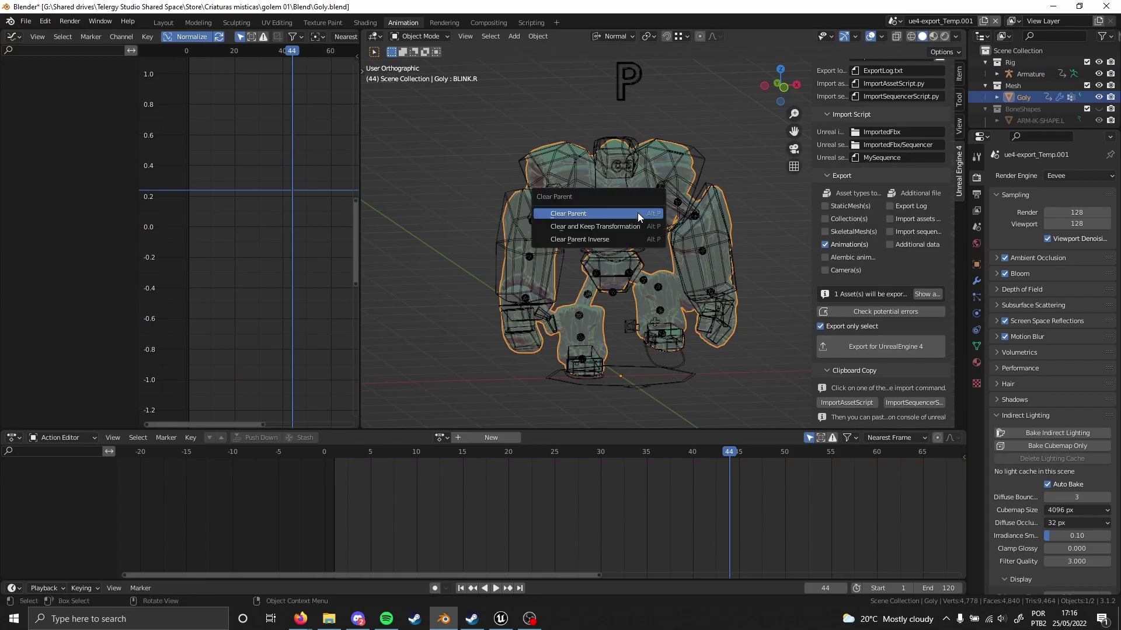
pyautogui.click(607, 214)
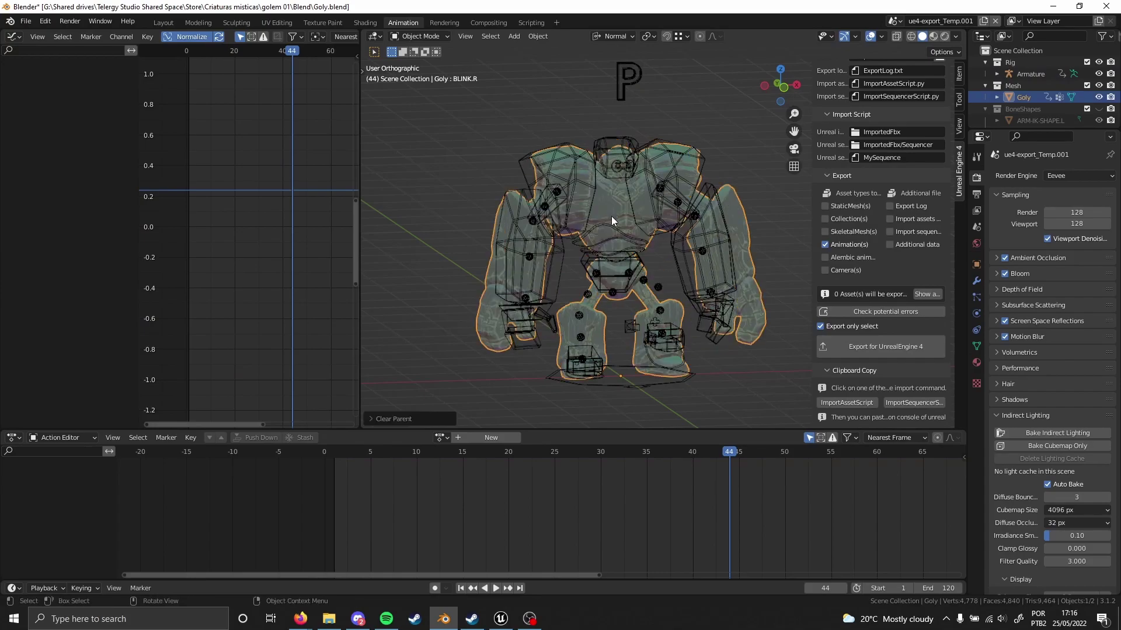
pyautogui.click(621, 138)
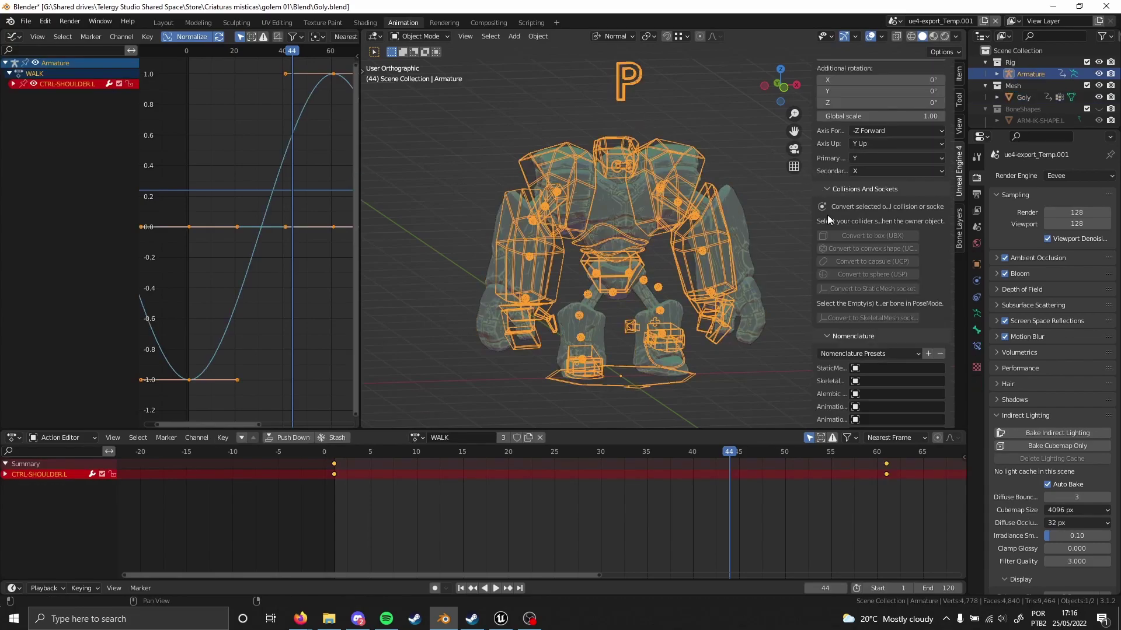
pyautogui.scroll(-15, 859, 294)
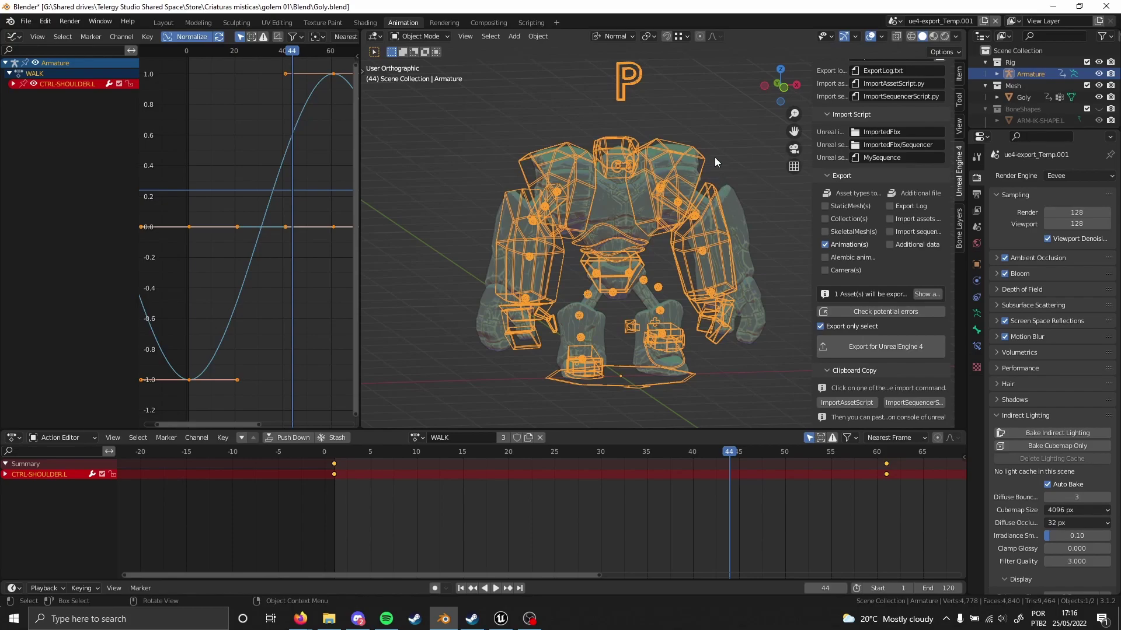
# Parent the Goly mesh to the armature using Armature Deform With Empty Groups.
pyautogui.click(734, 199)
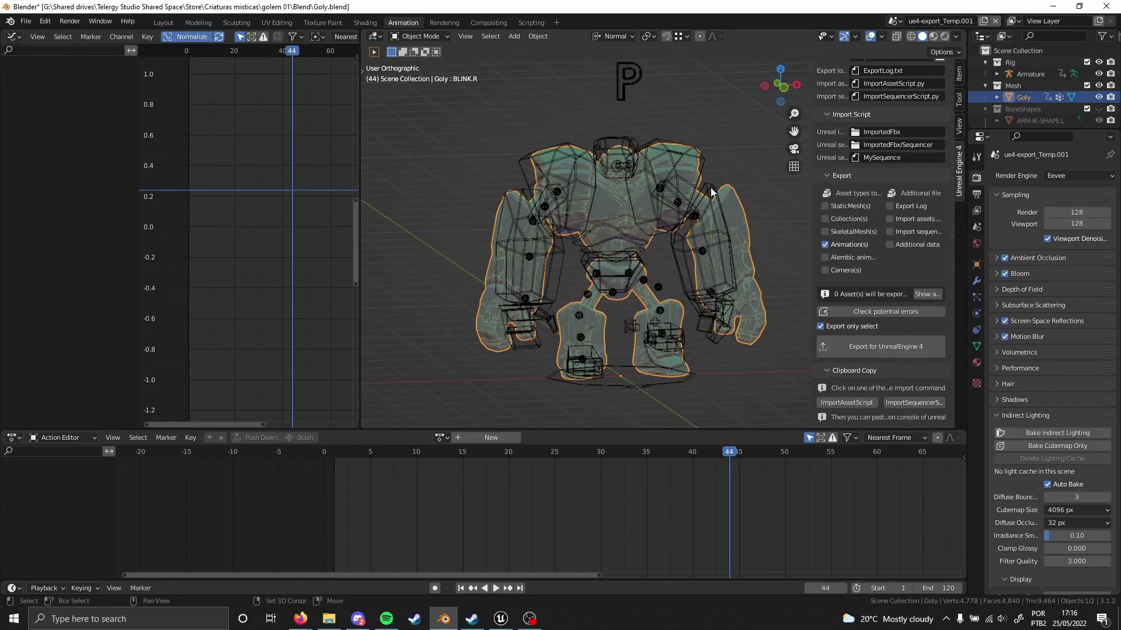
pyautogui.keyDown('shift'); pyautogui.click(712, 188); pyautogui.keyUp('shift')
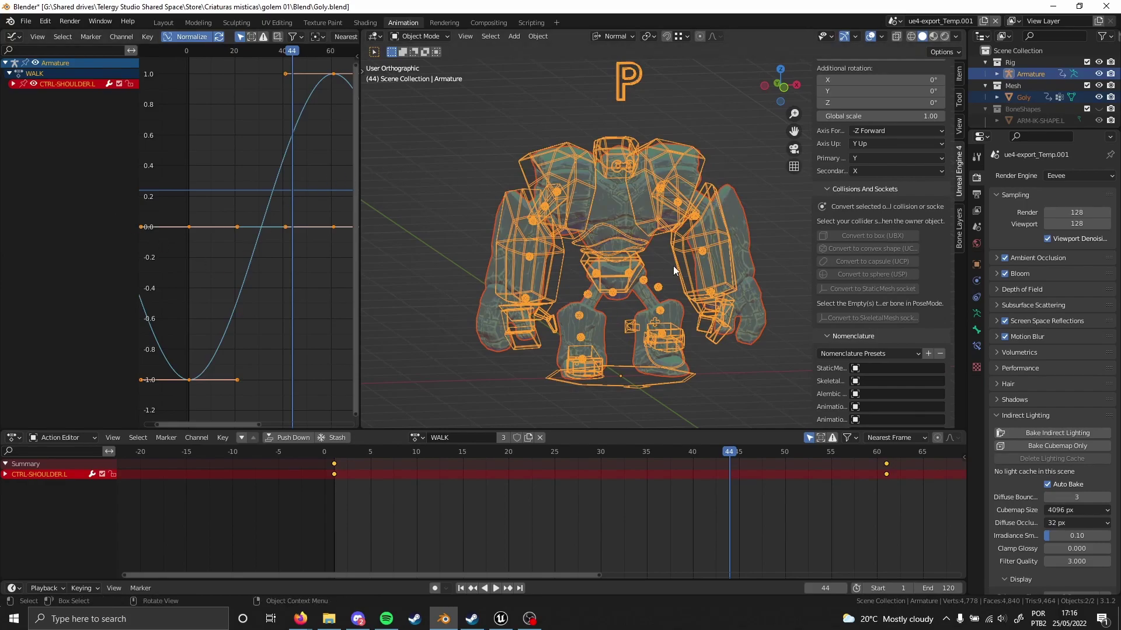
pyautogui.rightClick(637, 250)
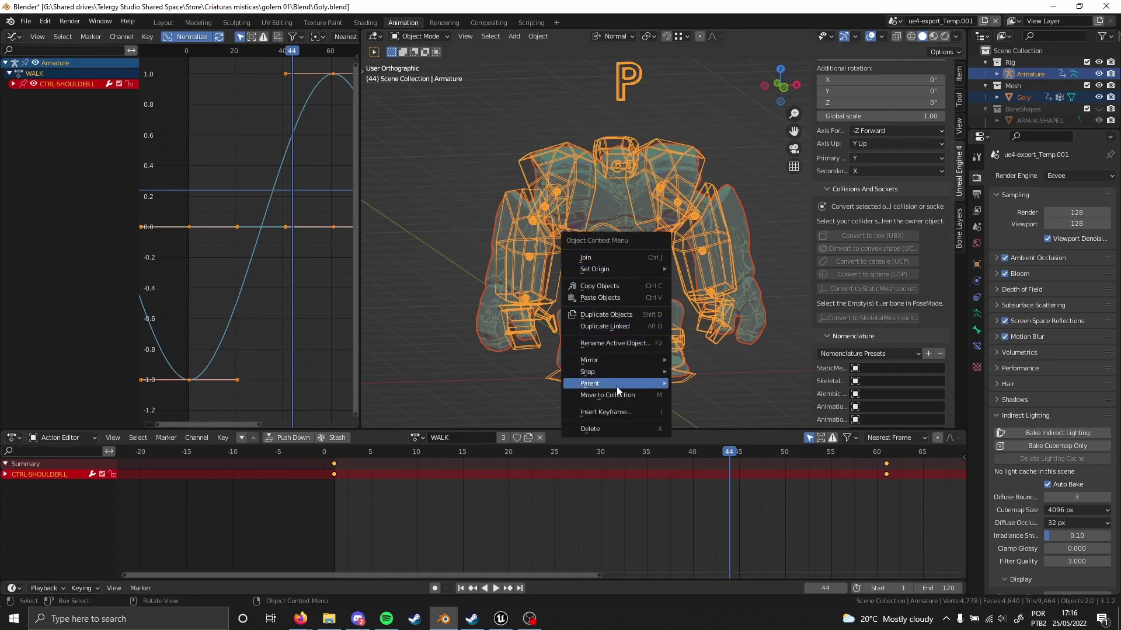
pyautogui.moveTo(625, 386)
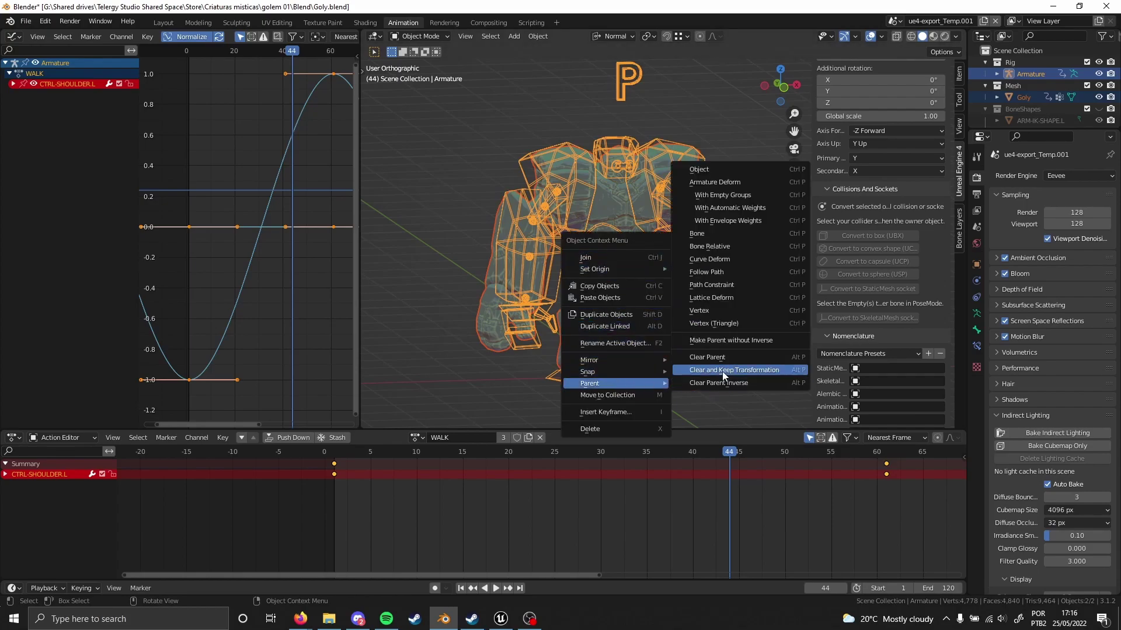
pyautogui.click(748, 196)
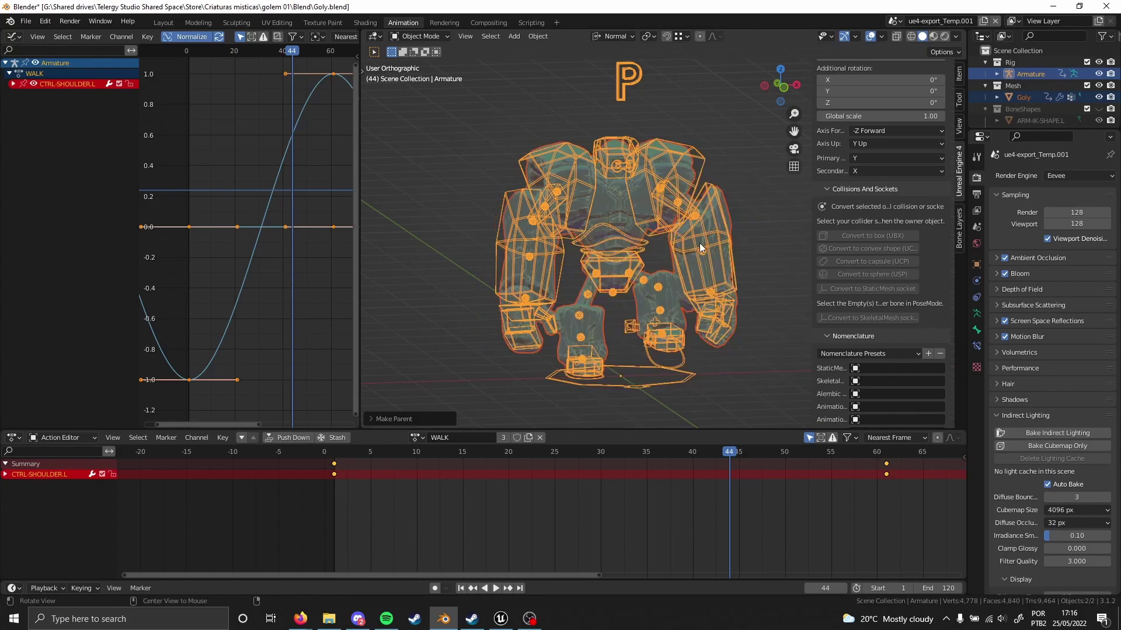
pyautogui.moveTo(671, 231); pyautogui.dragTo(712, 154, button='middle')
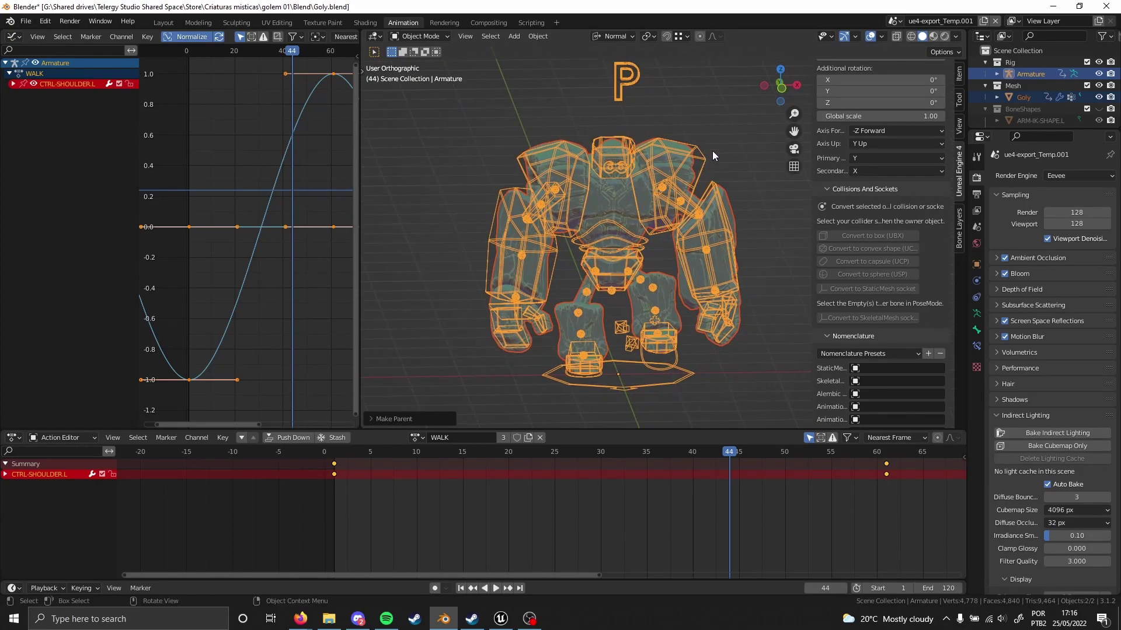
# Clear the Goly mesh's parent using Clear Parent.
pyautogui.click(513, 283)
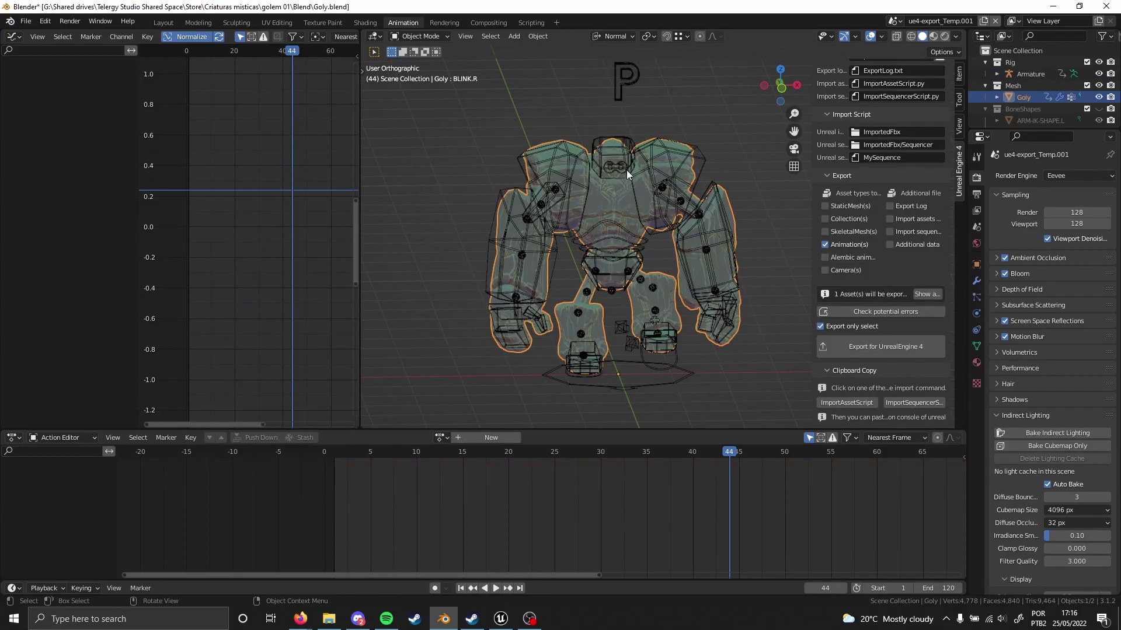
pyautogui.rightClick(619, 193)
pyautogui.moveTo(607, 199)
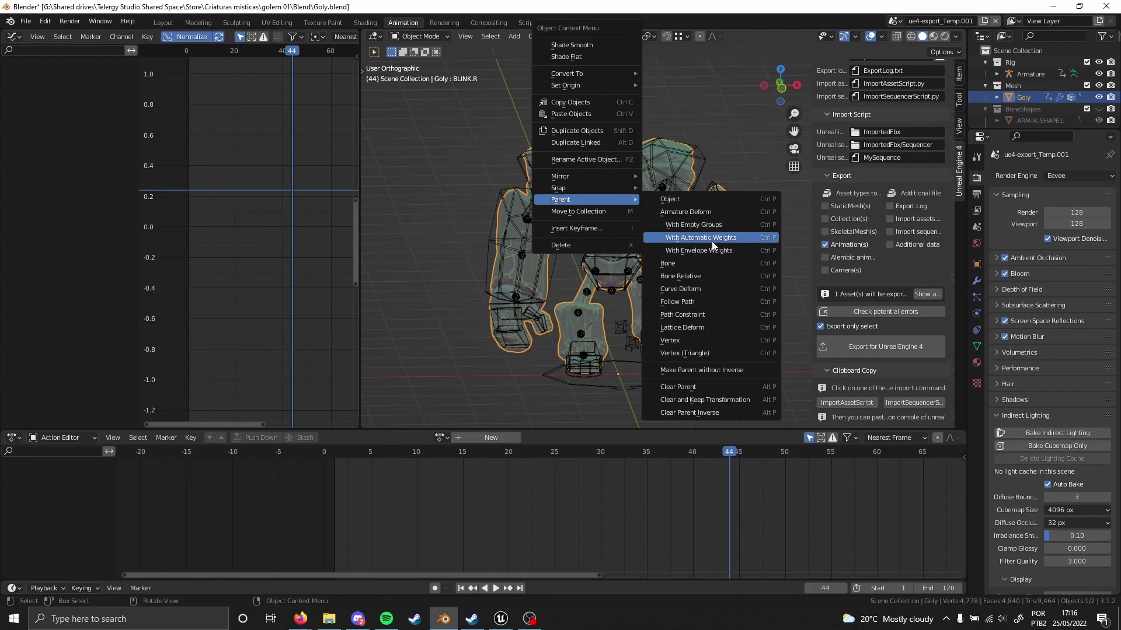
pyautogui.click(703, 386)
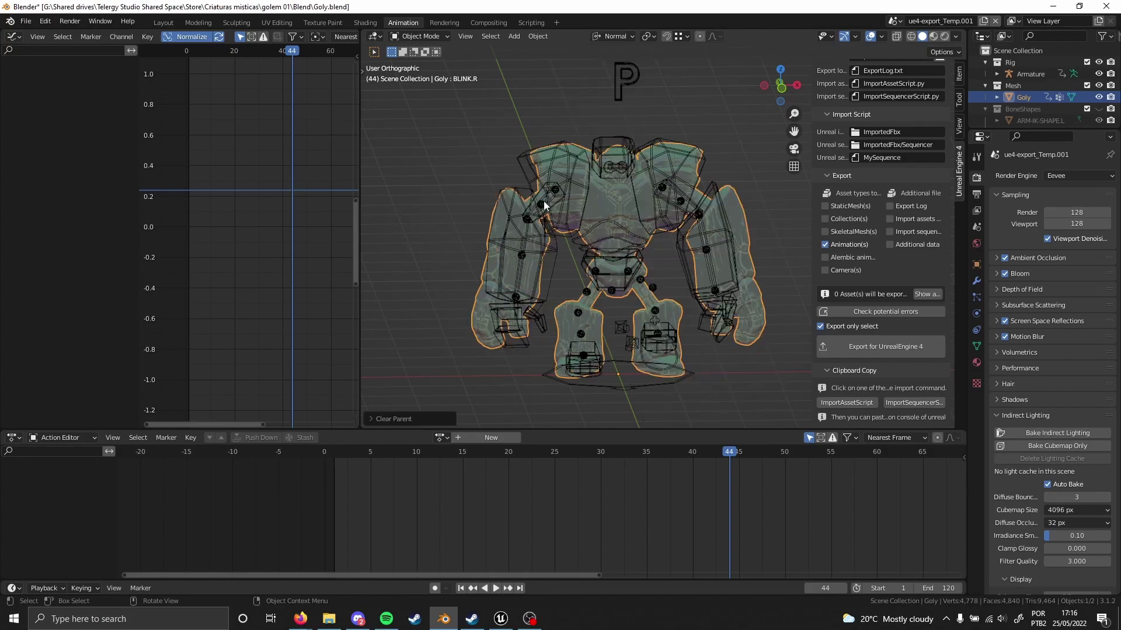
# Select only the armature and export its WALK animation for Unreal Engine.
pyautogui.click(621, 138)
pyautogui.scroll(-15, 865, 132)
pyautogui.scroll(-3, 867, 363)
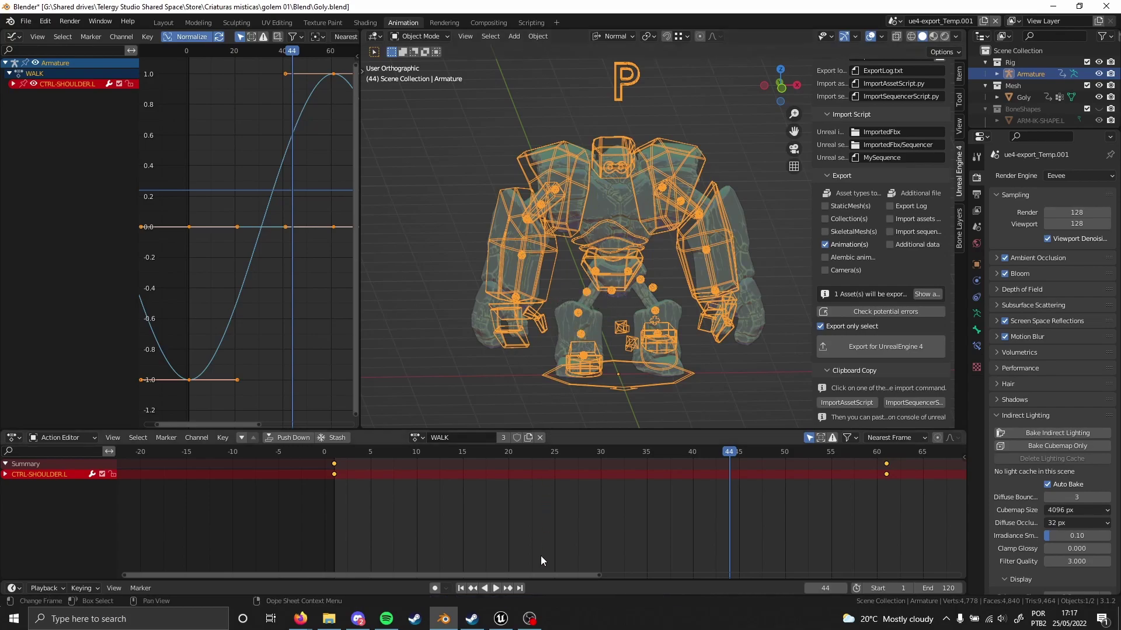
# Switch to Unreal Engine, bring up File Explorer over it and select the WALK file in the Armature export's Anim folder.
pyautogui.click(507, 622)
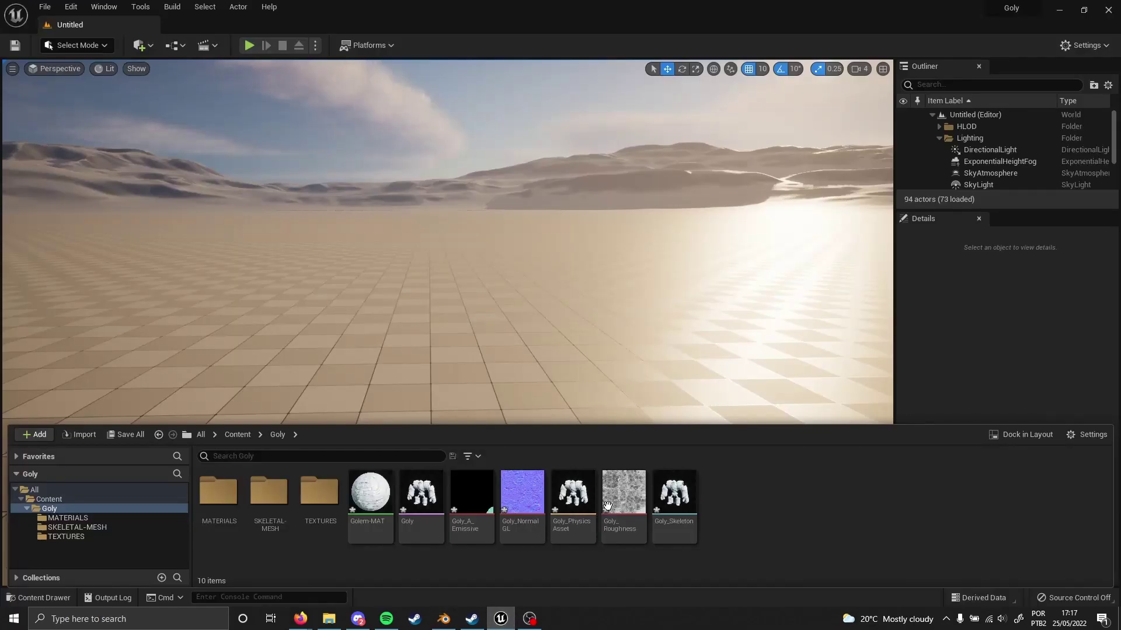
pyautogui.click(328, 618)
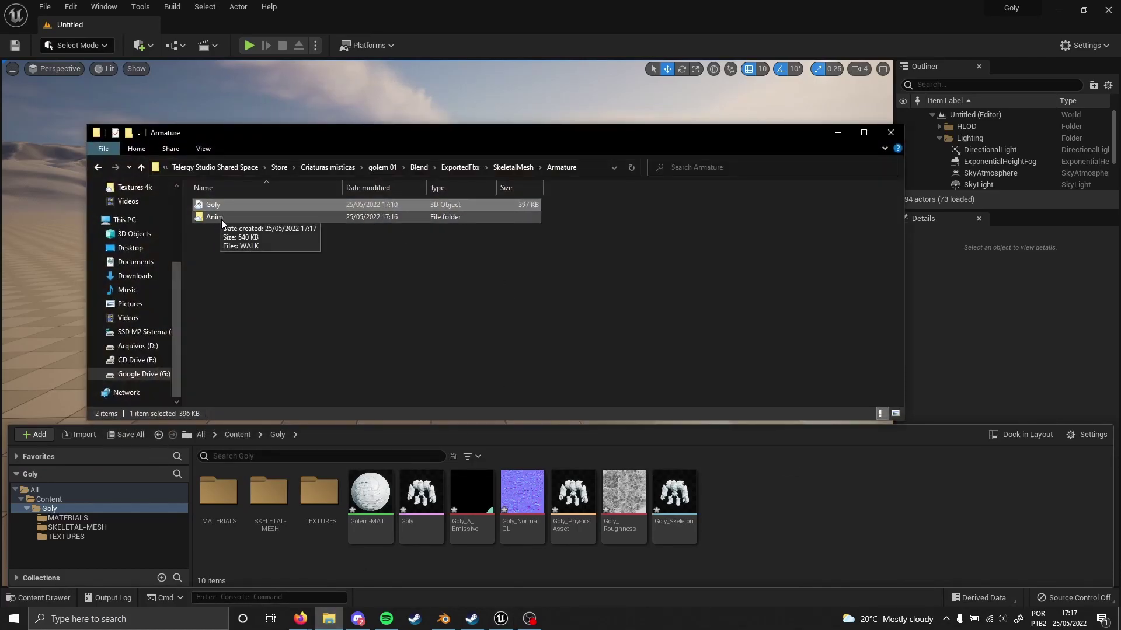
pyautogui.click(230, 271)
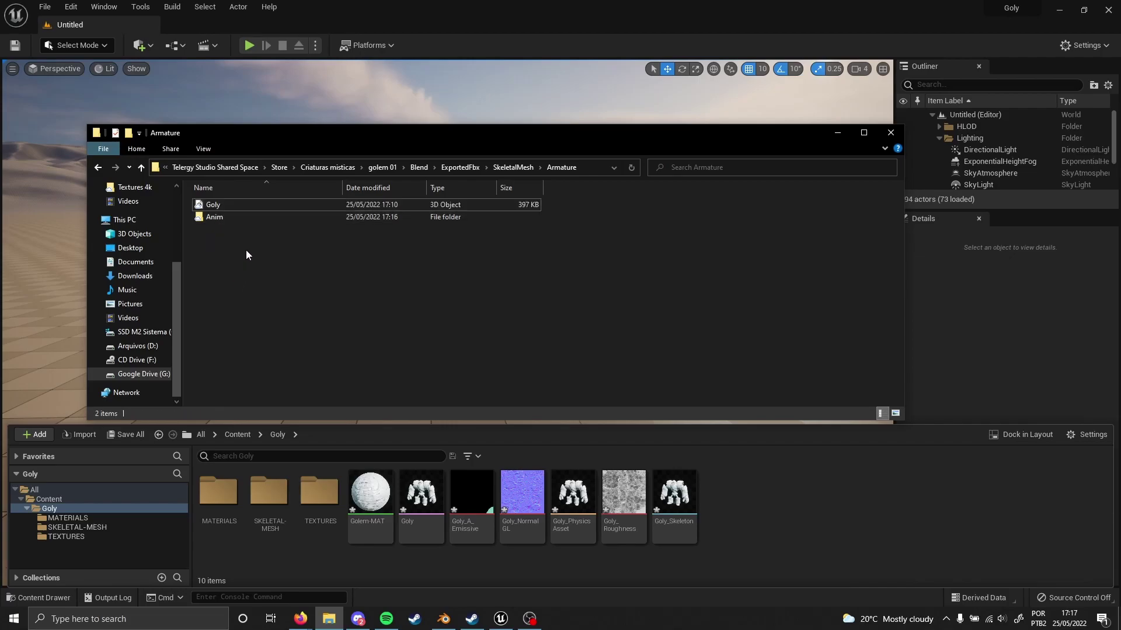
pyautogui.doubleClick(223, 217)
pyautogui.click(226, 205)
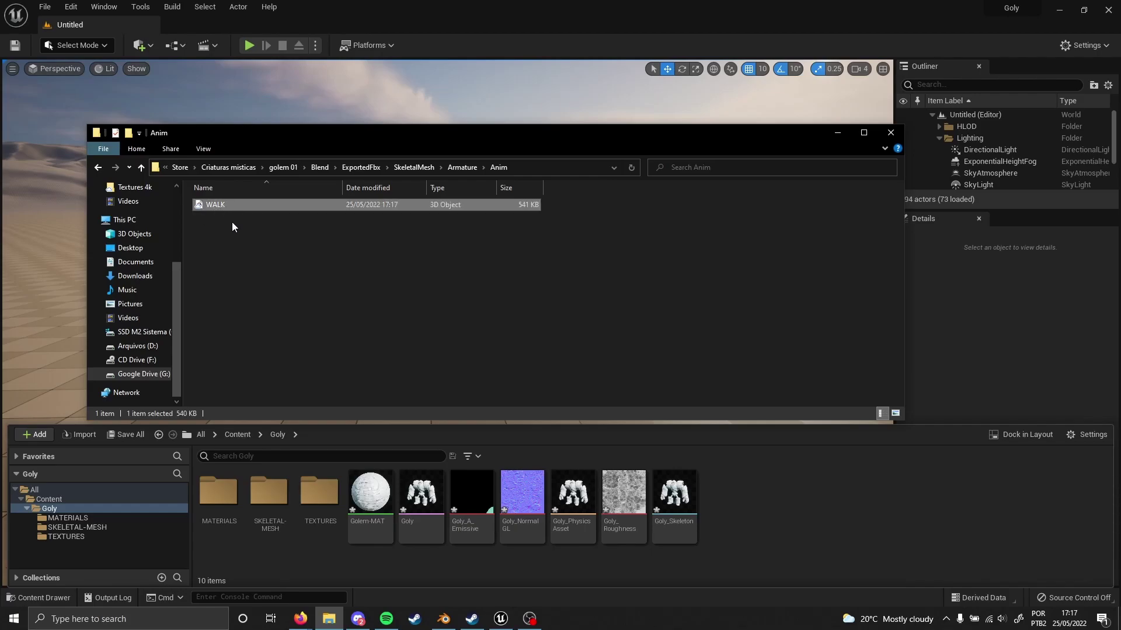
# Import the WALK file into the Goly content folder using Goly_Skeleton with Import All and open the imported animation sequence.
pyautogui.moveTo(217, 209); pyautogui.dragTo(786, 543)
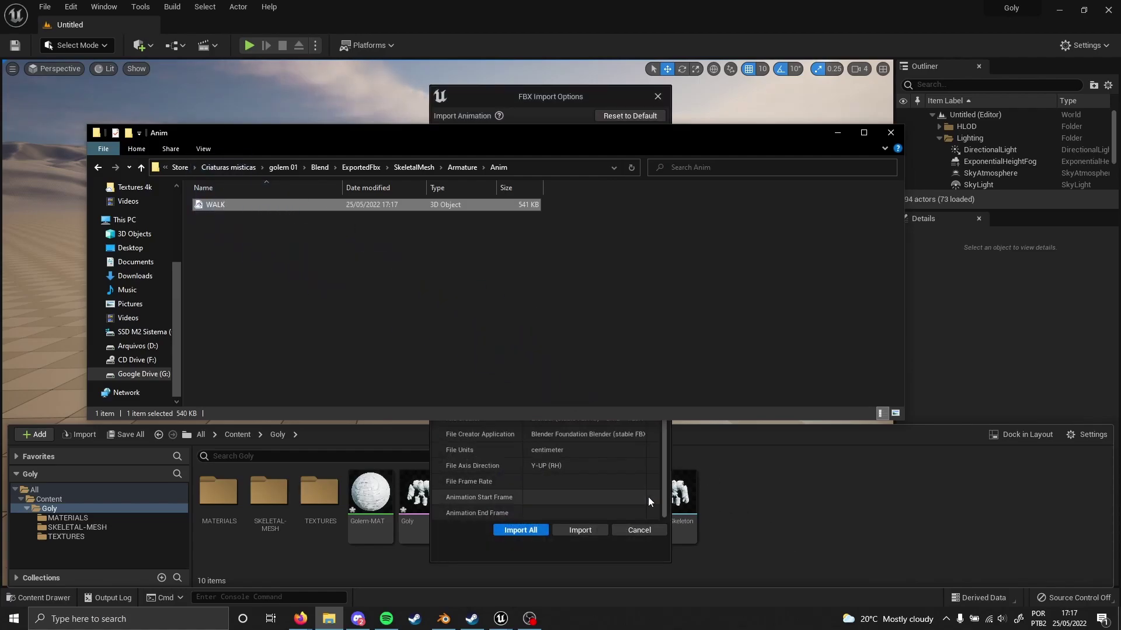
pyautogui.click(664, 470)
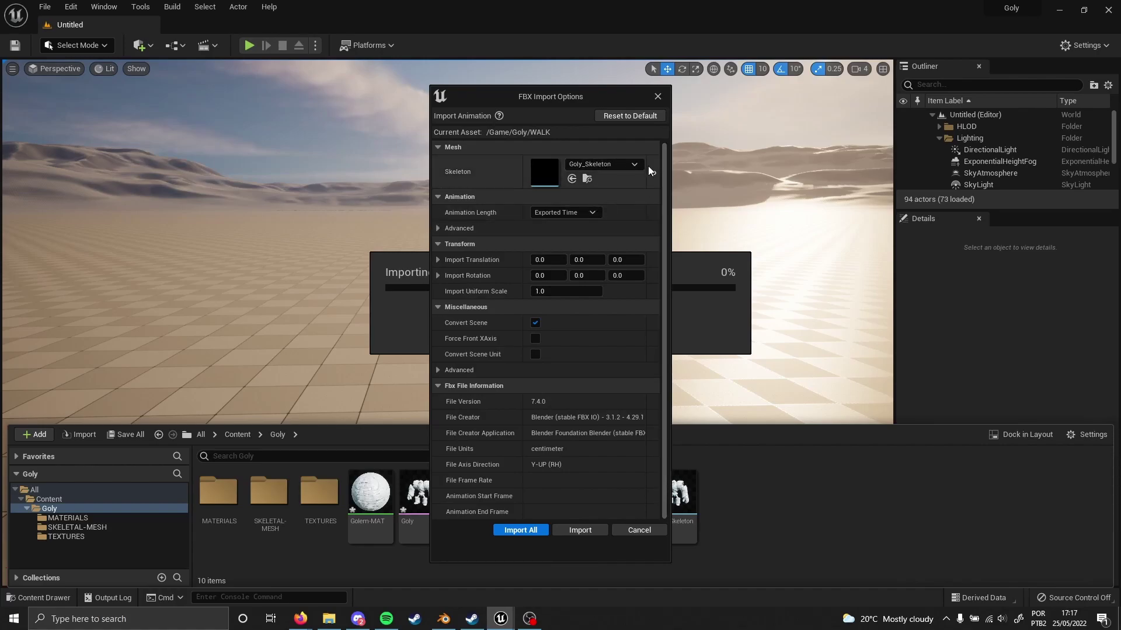
pyautogui.moveTo(572, 102); pyautogui.dragTo(859, 126)
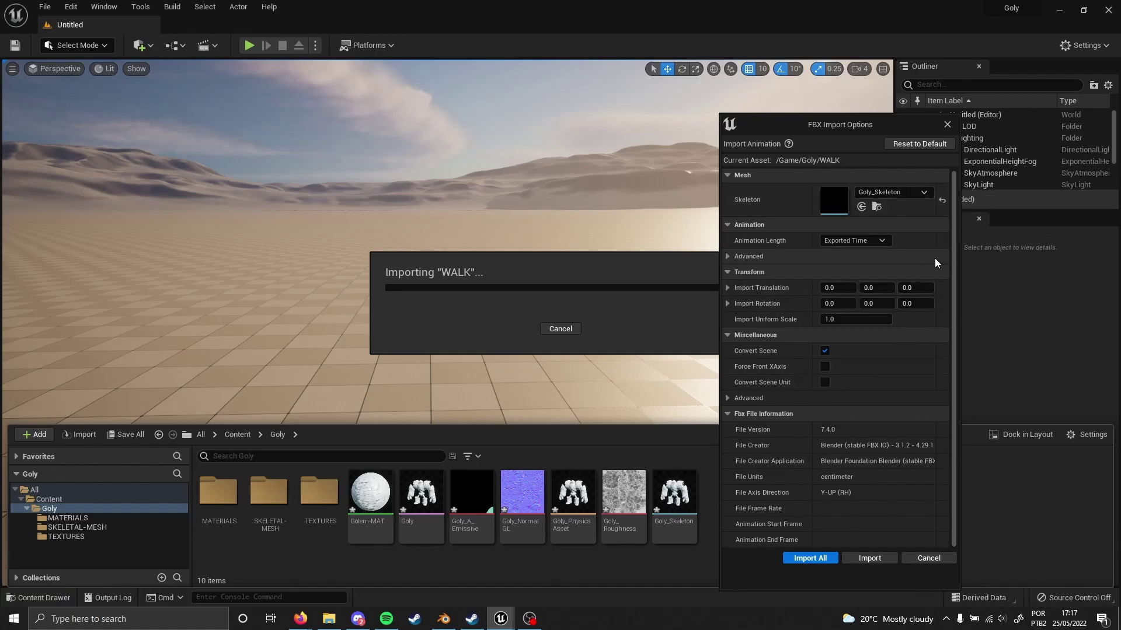
pyautogui.click(806, 562)
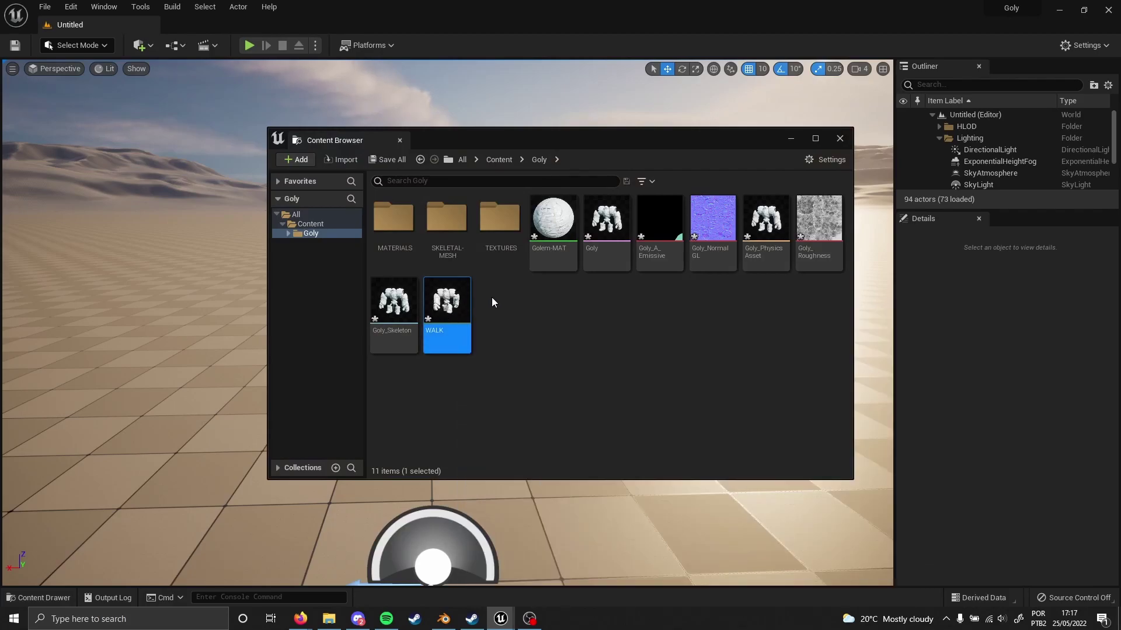
pyautogui.doubleClick(450, 305)
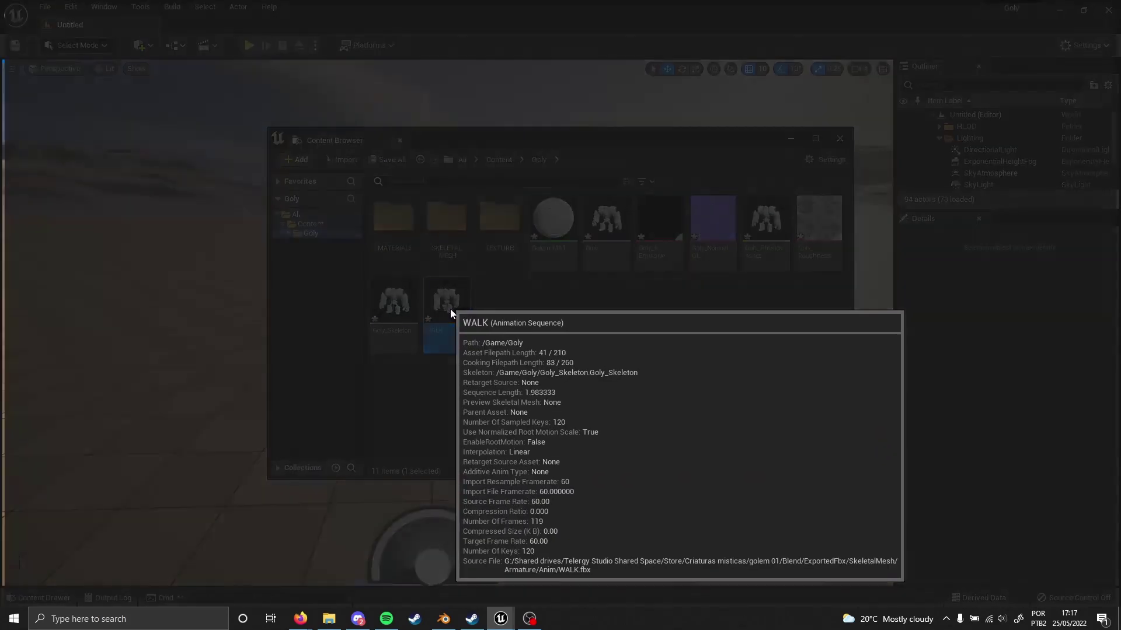